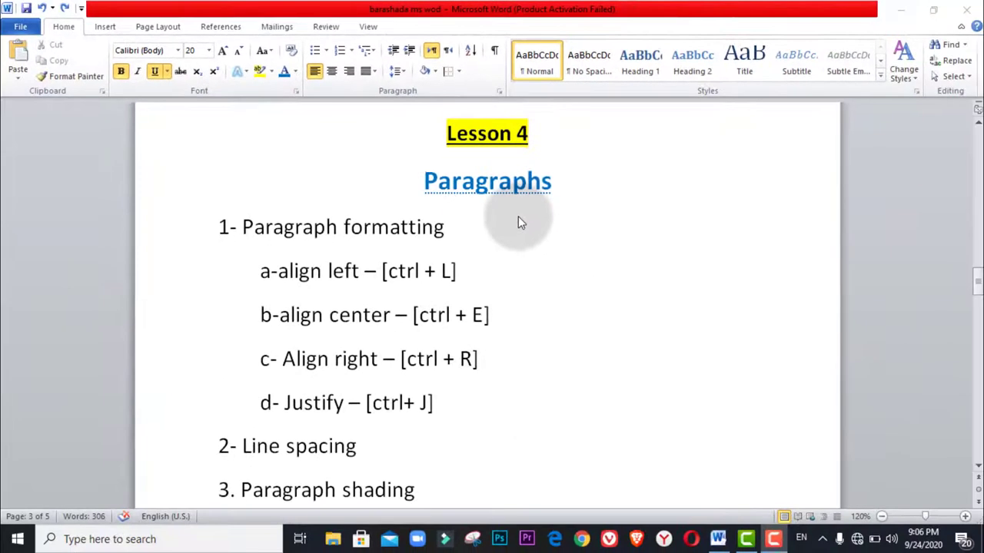
- Scroll past the Line spacing to Indents topic list to the 'Paragraph formatting & Line spacing' section
scroll(518, 218, up, 2)
scroll(520, 218, up, 4)
scroll(520, 218, up, 4)
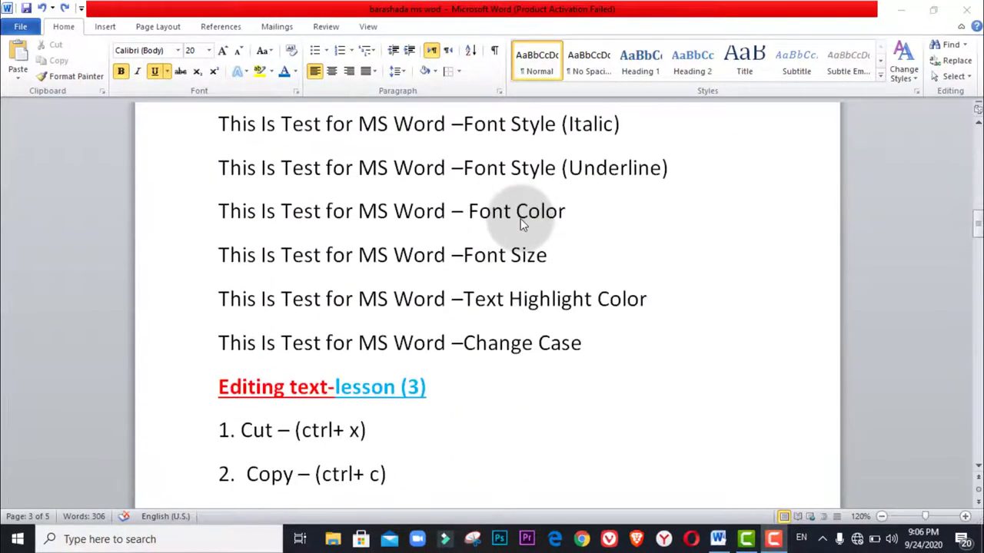
scroll(521, 219, up, 5)
scroll(520, 218, up, 4)
scroll(520, 218, up, 4)
scroll(520, 219, down, 1)
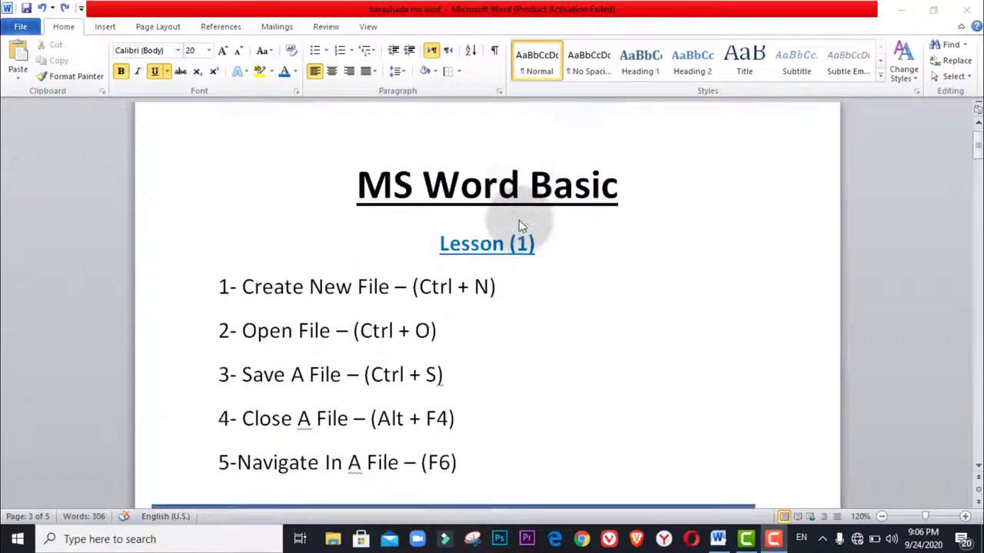
scroll(519, 222, down, 1)
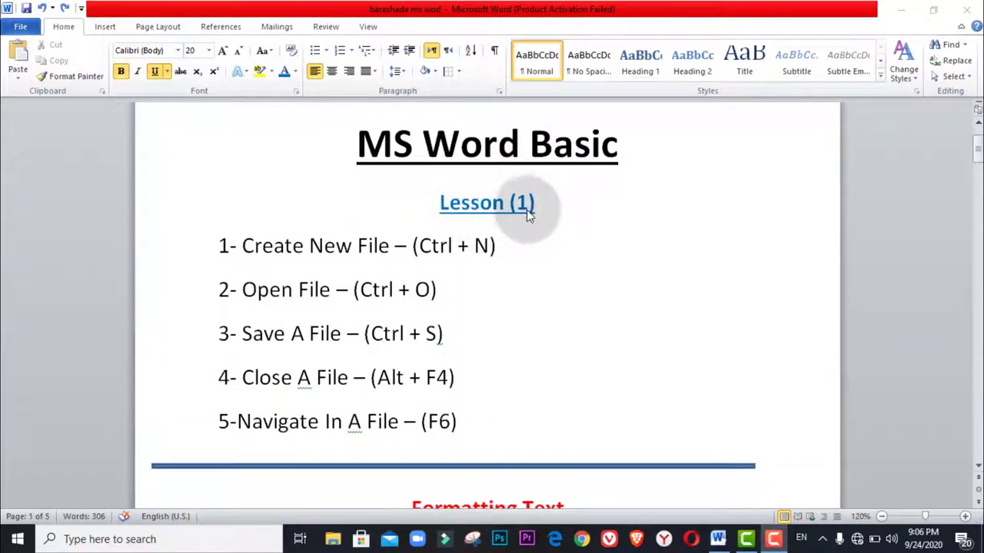
scroll(572, 209, down, 1)
scroll(569, 212, down, 4)
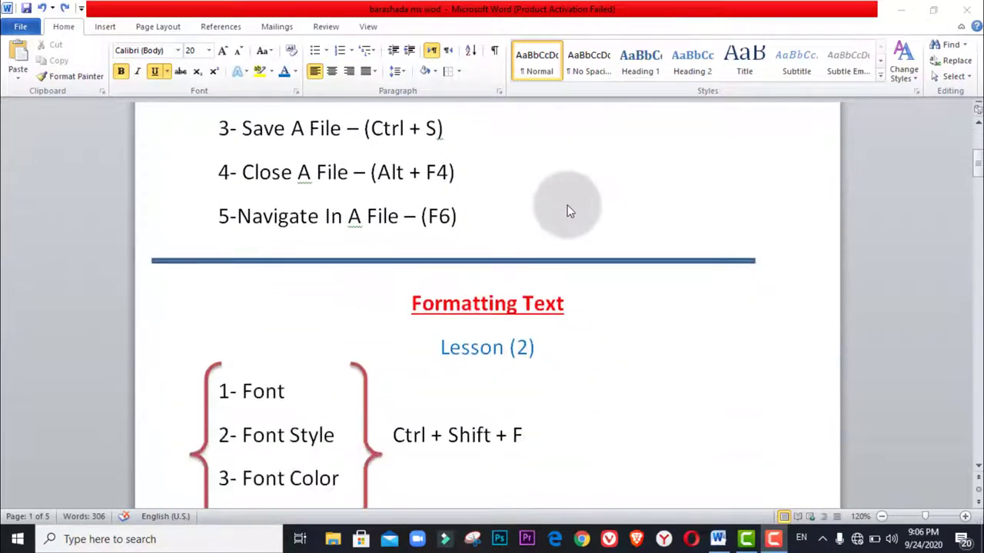
scroll(569, 211, down, 2)
scroll(565, 206, down, 1)
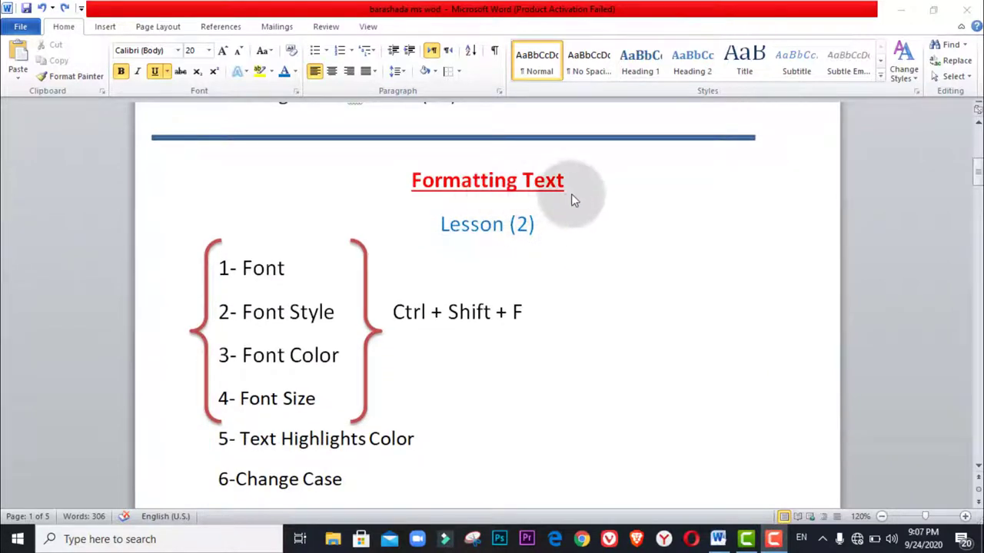
scroll(572, 199, down, 3)
scroll(575, 200, down, 3)
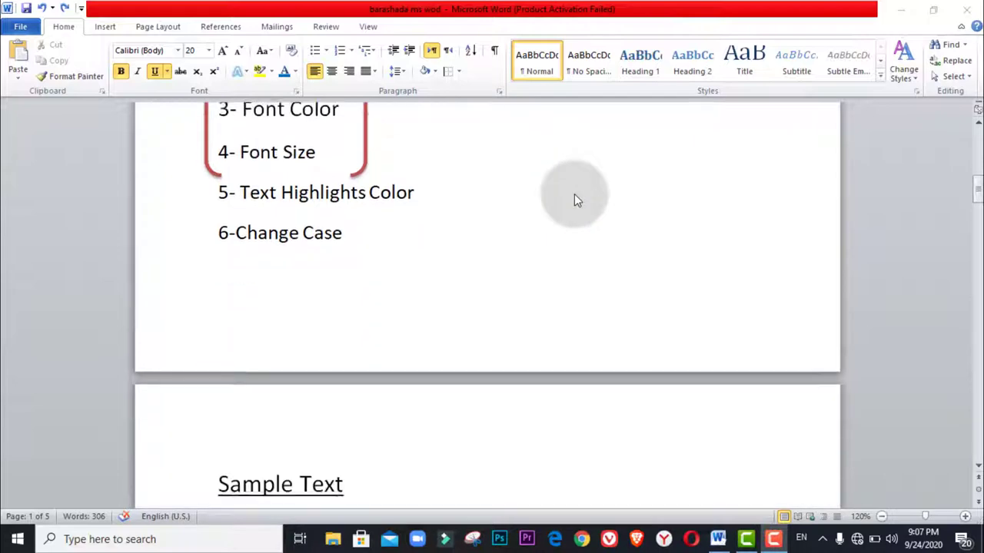
scroll(574, 195, down, 2)
scroll(574, 195, down, 4)
scroll(574, 195, down, 3)
scroll(574, 195, down, 6)
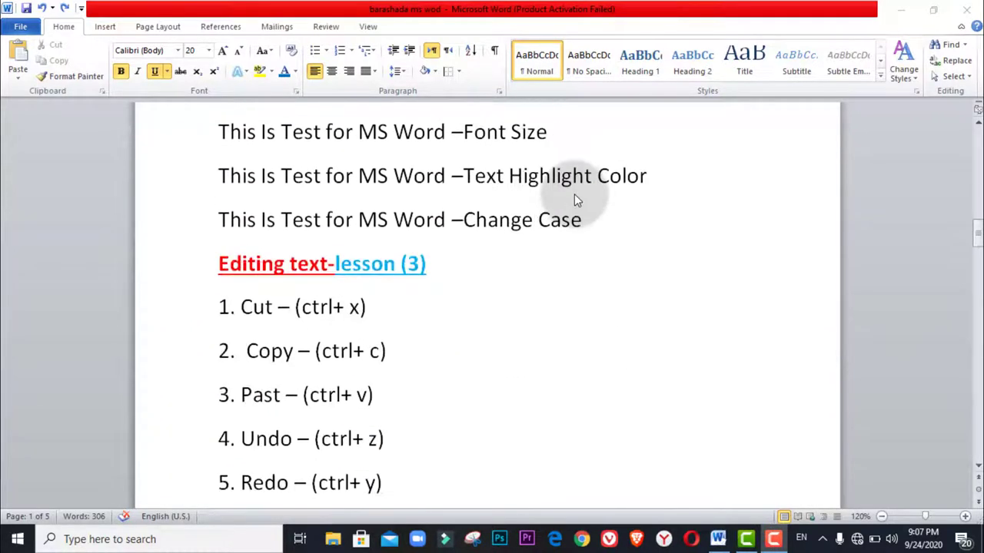
scroll(574, 194, down, 1)
scroll(575, 194, down, 1)
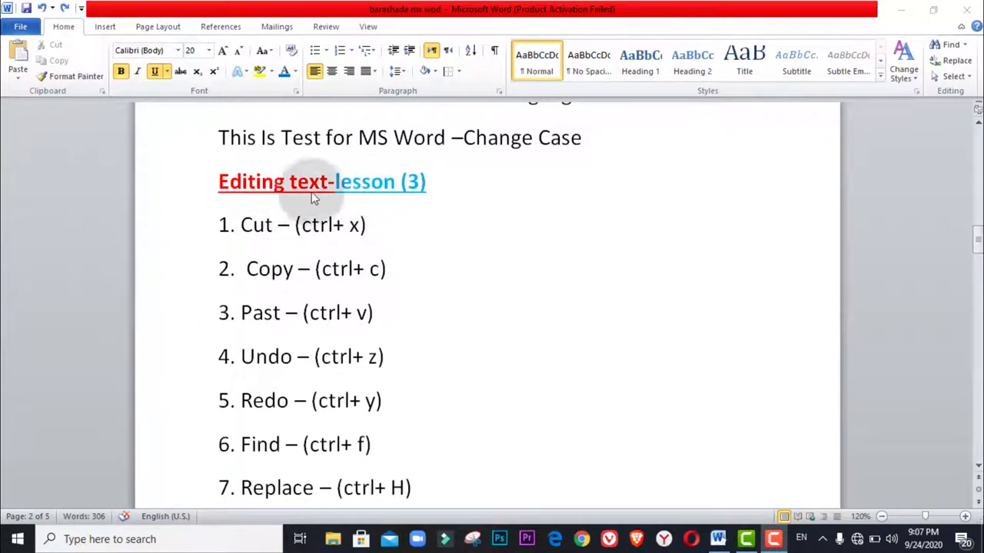
scroll(438, 269, down, 1)
scroll(450, 282, down, 1)
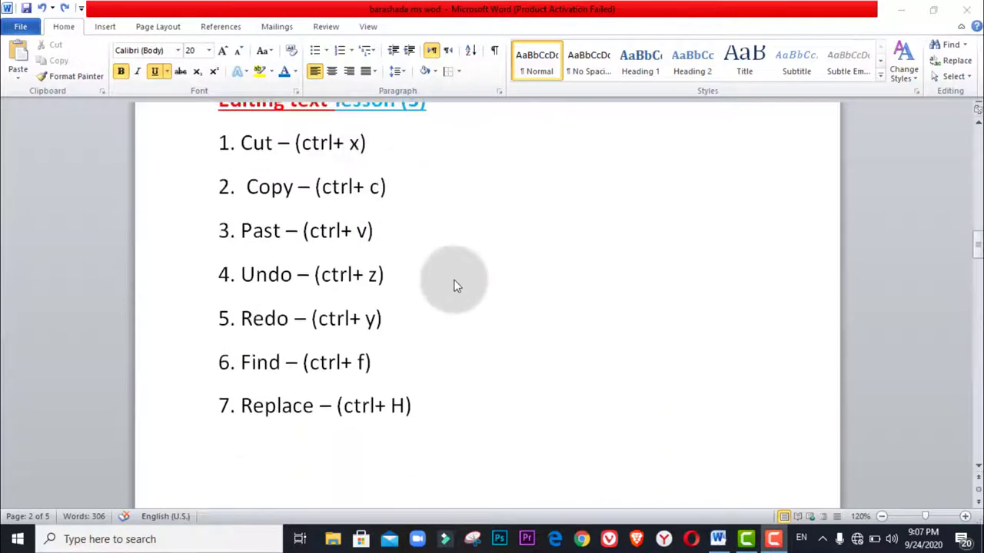
scroll(472, 286, down, 2)
scroll(490, 285, down, 3)
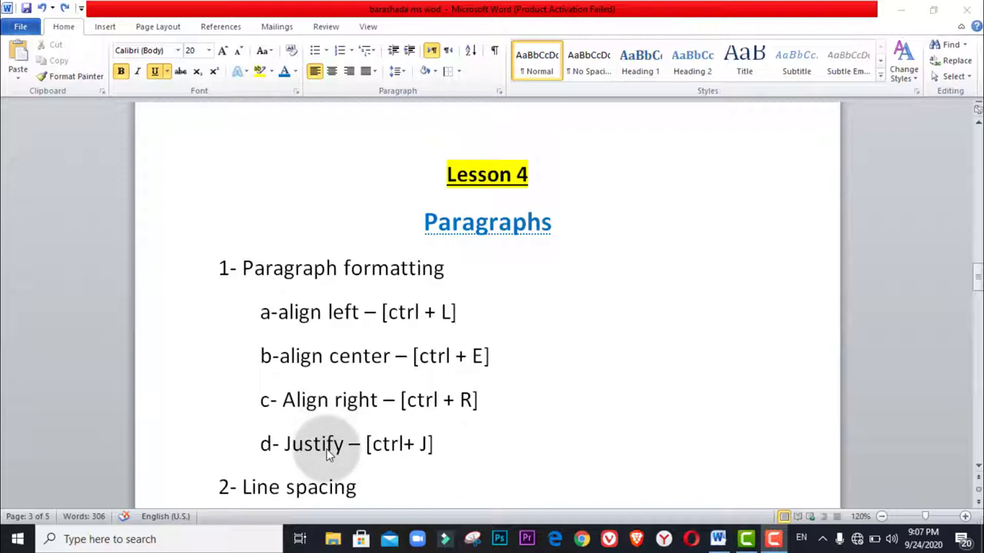
scroll(369, 415, down, 1)
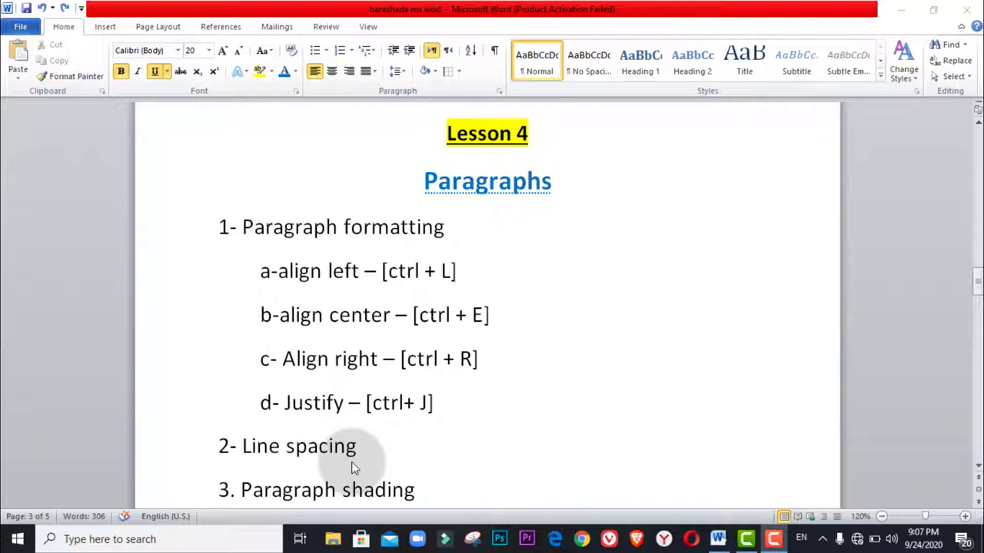
scroll(351, 466, down, 1)
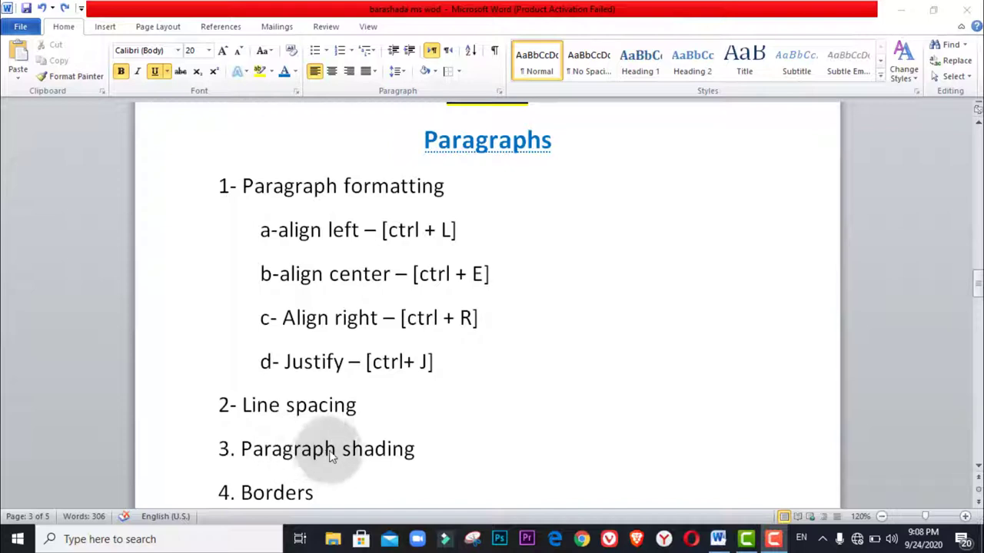
scroll(331, 455, down, 1)
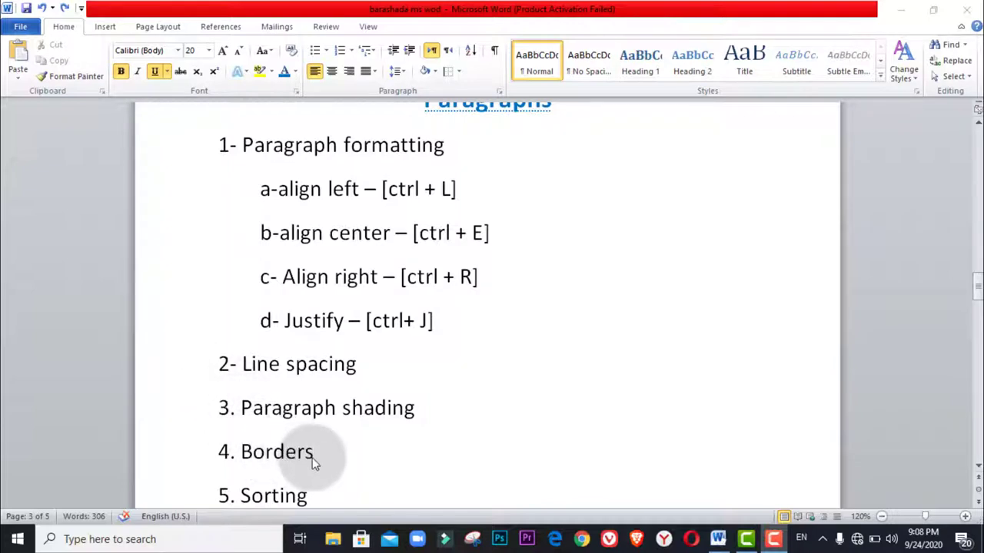
scroll(313, 461, down, 1)
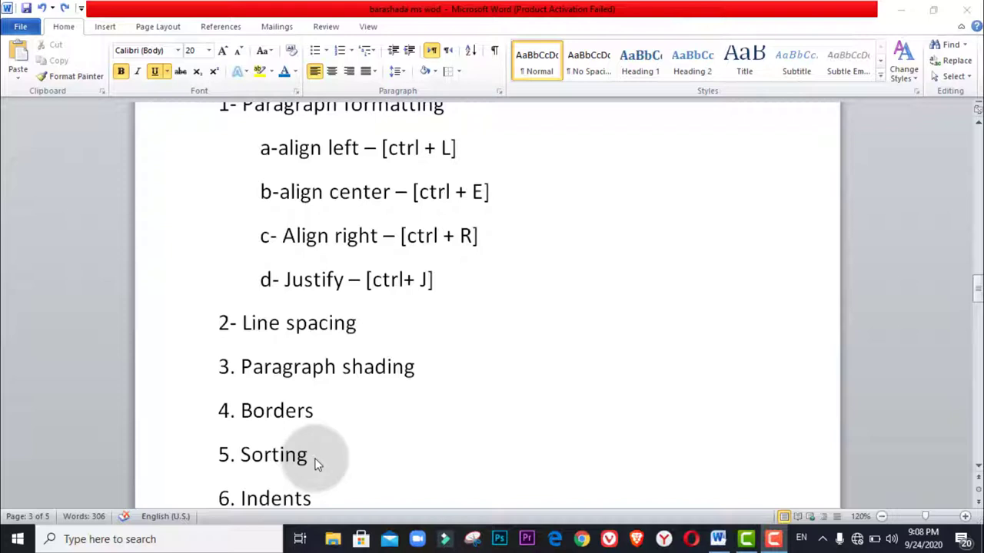
scroll(316, 463, down, 1)
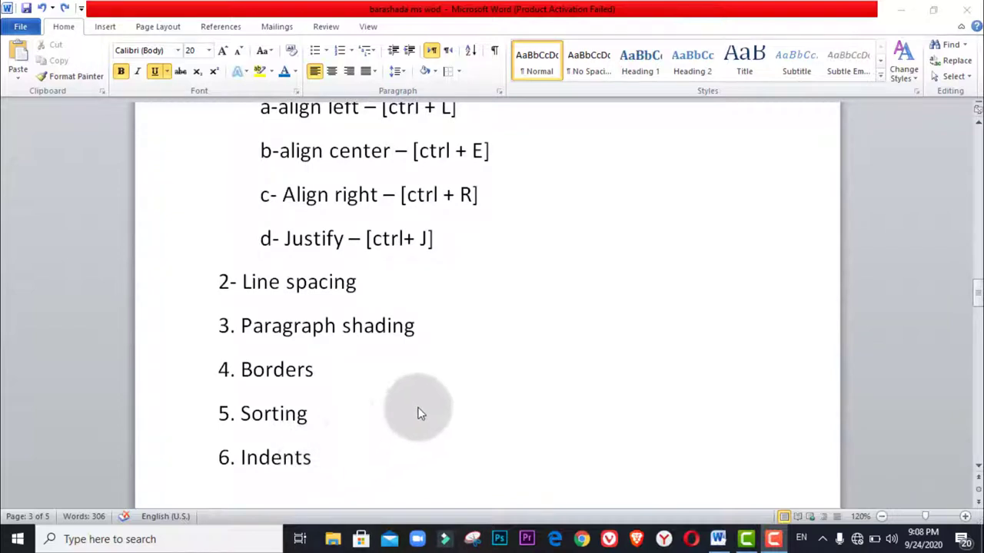
scroll(474, 426, down, 2)
scroll(481, 421, down, 1)
scroll(513, 339, down, 4)
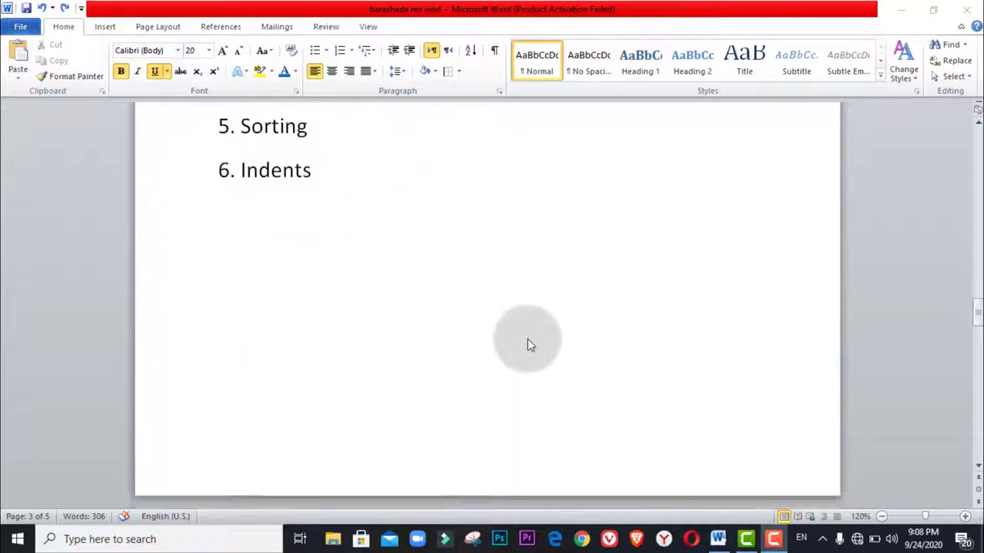
scroll(527, 339, down, 5)
scroll(531, 336, down, 5)
scroll(530, 340, down, 1)
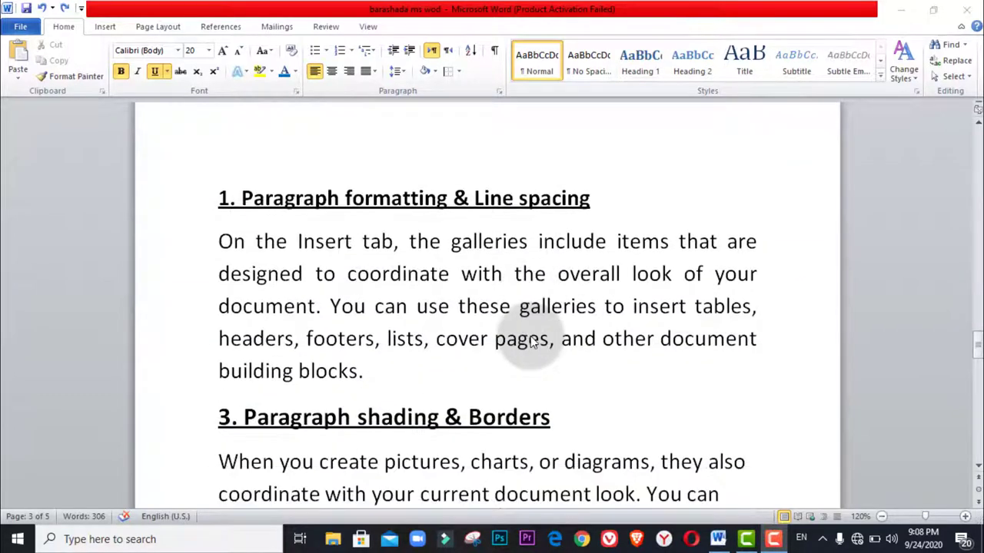
key(Return)
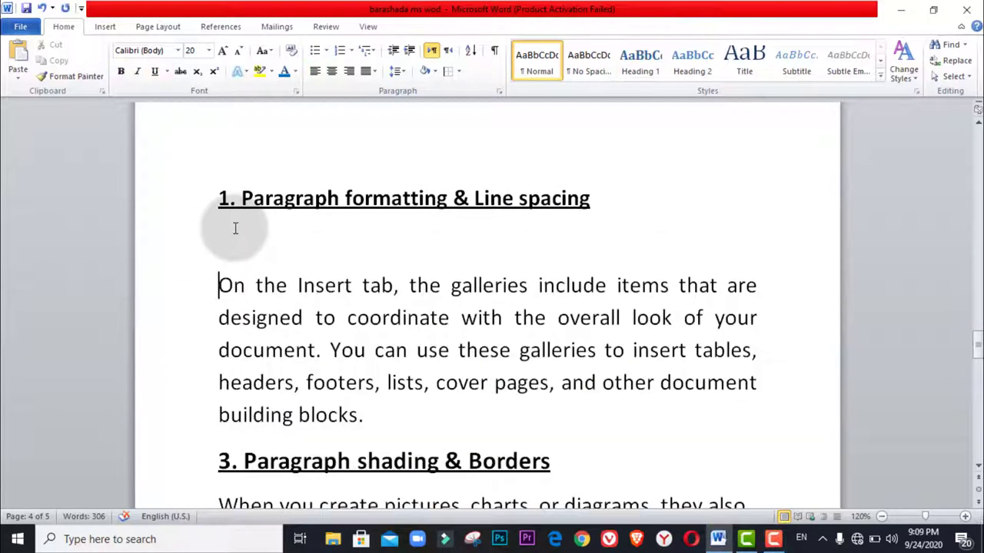
click(236, 228)
text(=ran)
text(d()
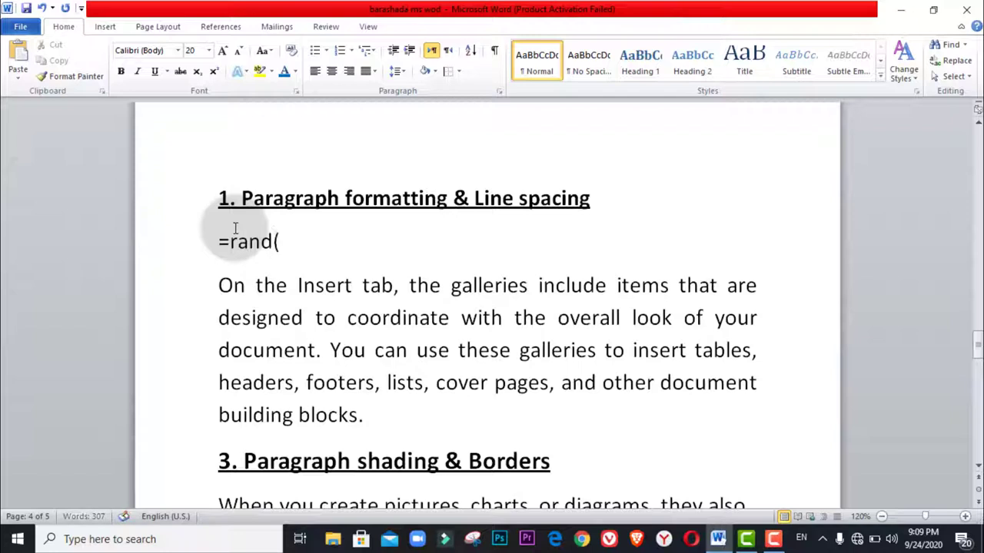
text(2)
text(,)
text(2)
text())
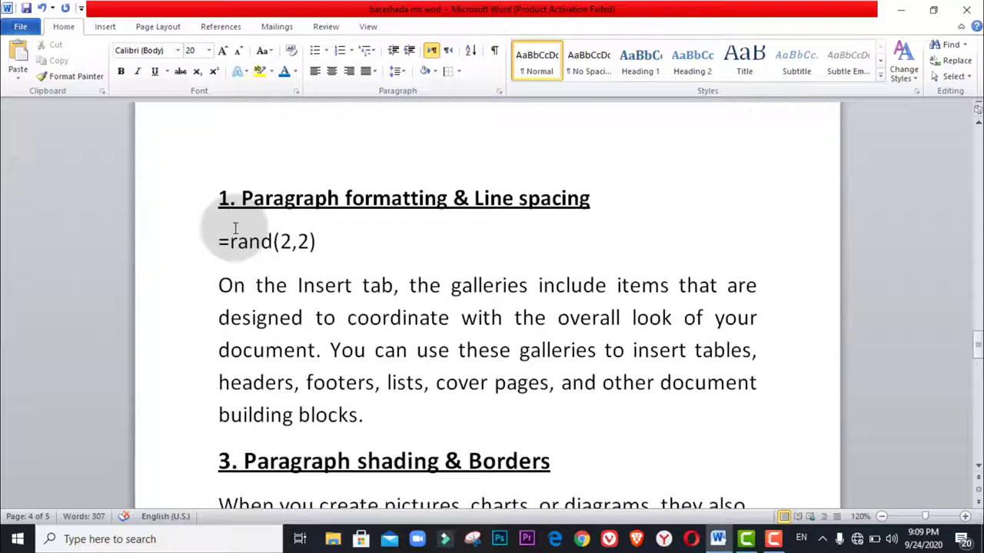
key(BackSpace)
key(BackSpace)
key(BackSpace)
key(BackSpace)
key(BackSpace)
key(BackSpace)
key(BackSpace)
key(BackSpace)
key(BackSpace)
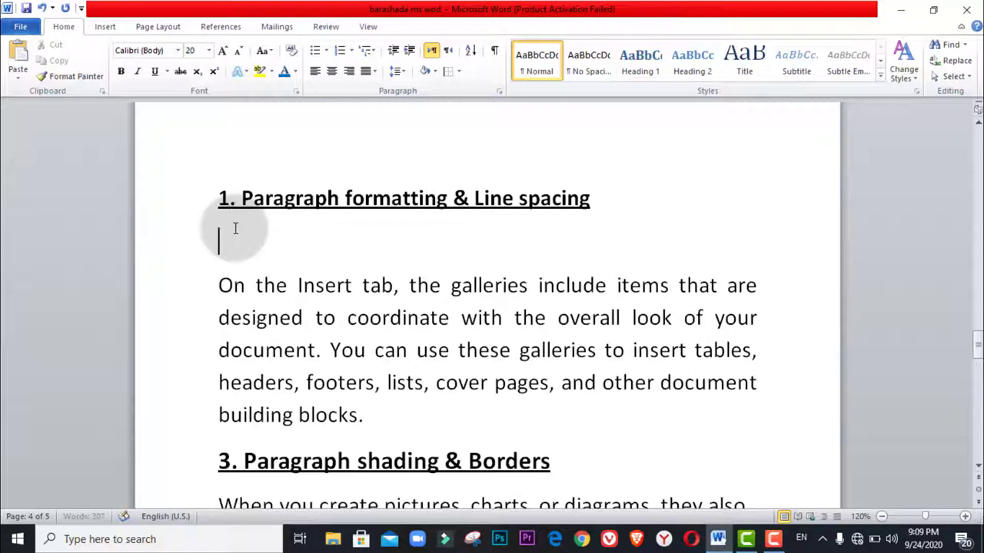
key(BackSpace)
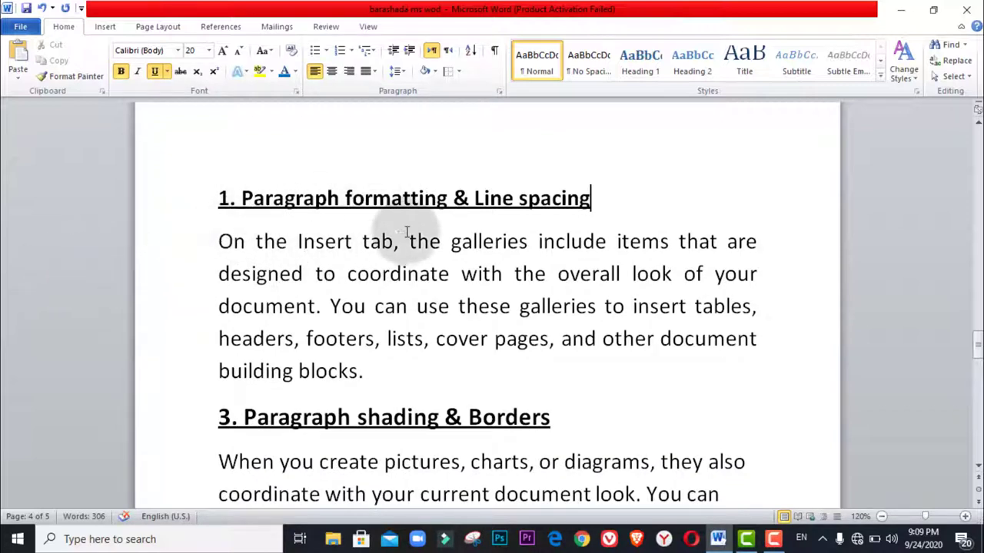
click(220, 242)
- Select the first practice paragraph, try left, center and right alignment, then justify it
drag(220, 242, 380, 372)
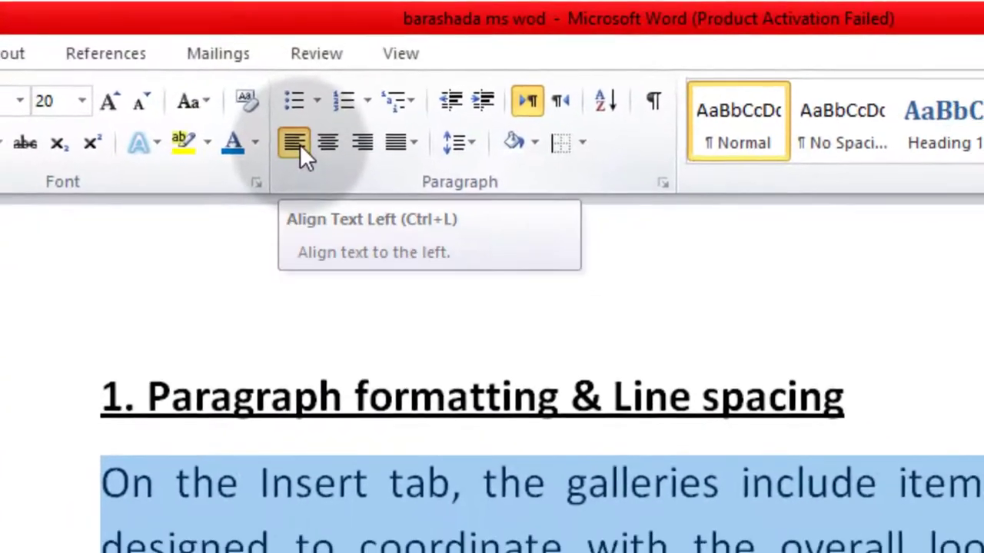
click(315, 70)
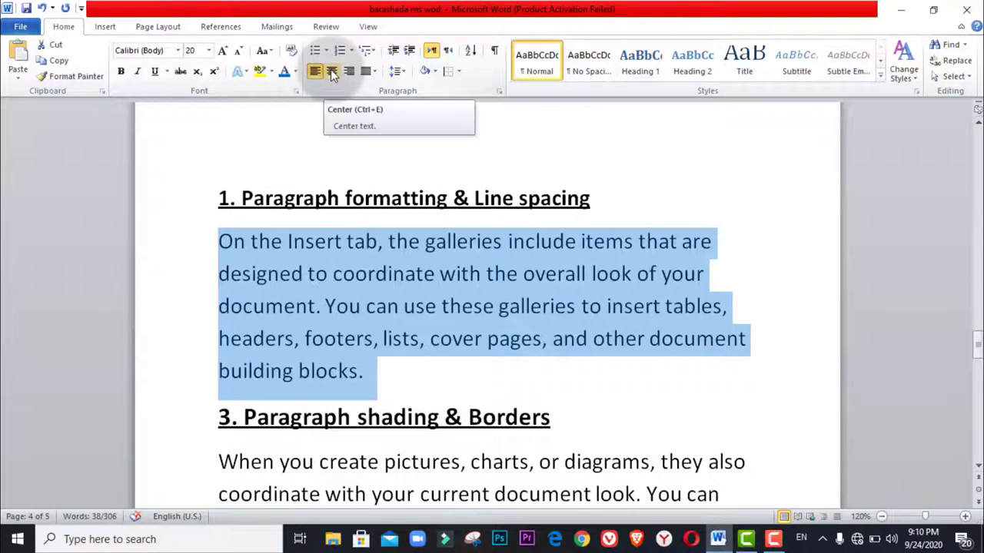
click(332, 72)
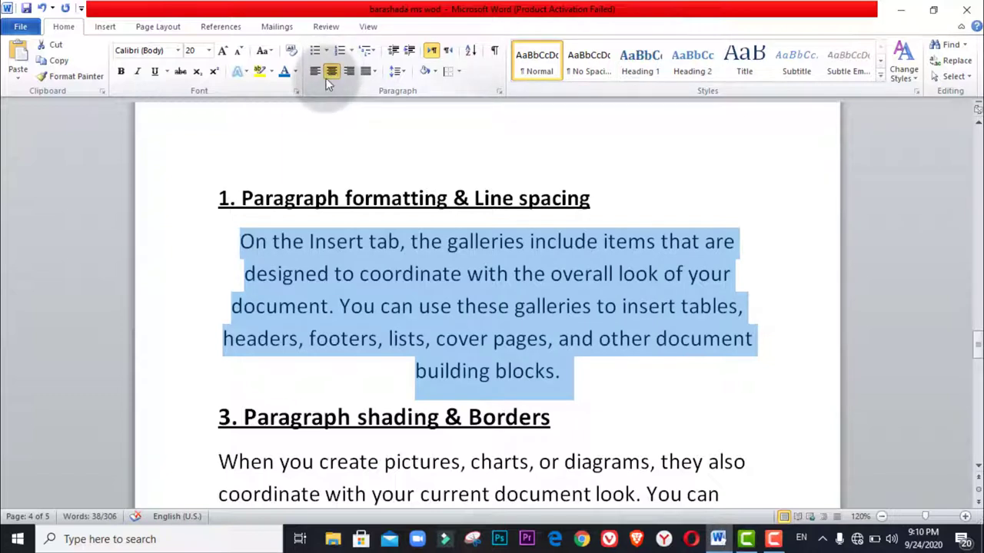
click(348, 72)
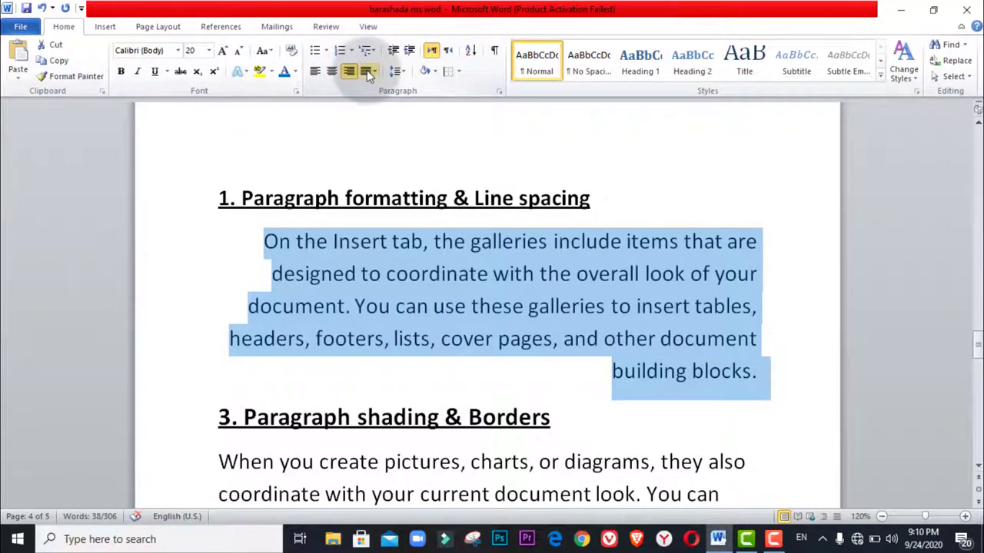
click(367, 70)
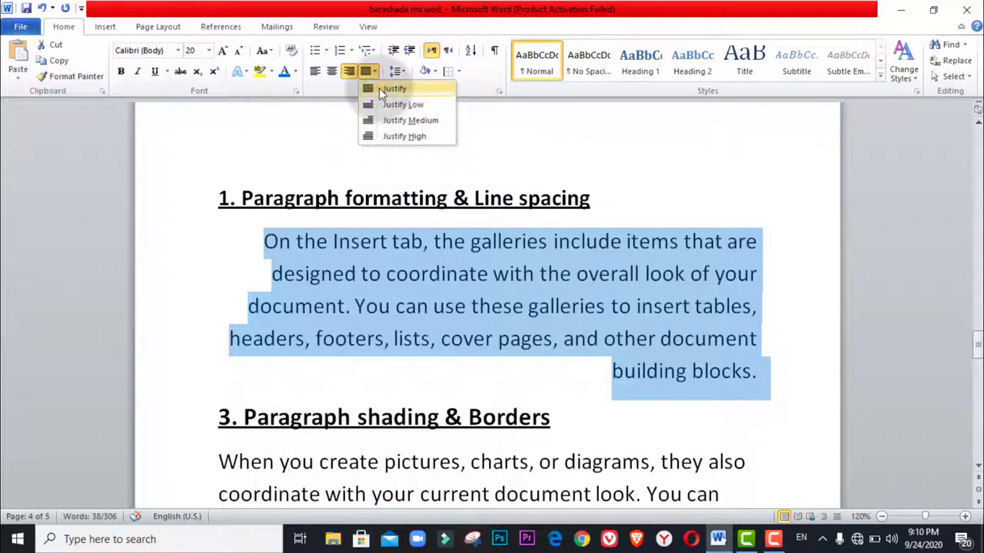
click(378, 88)
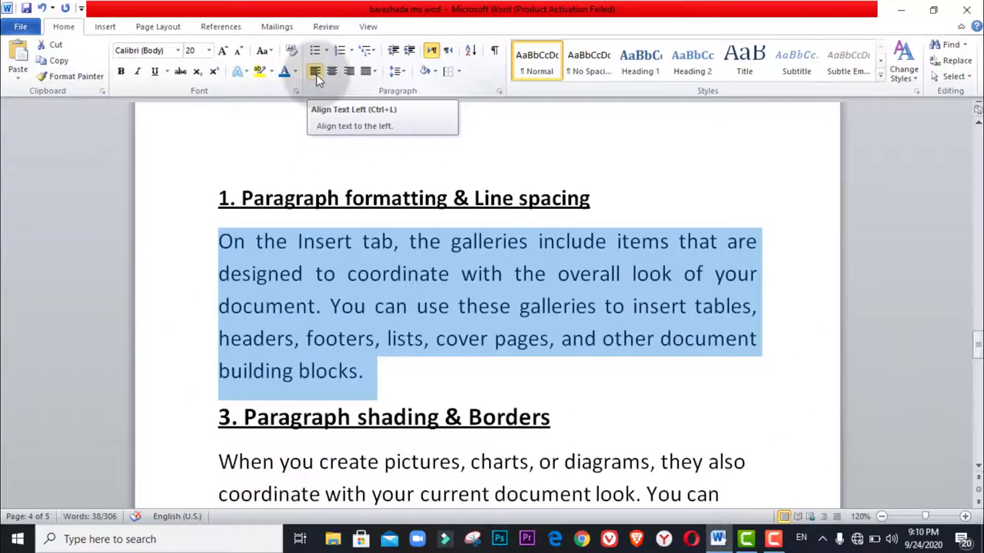
click(316, 73)
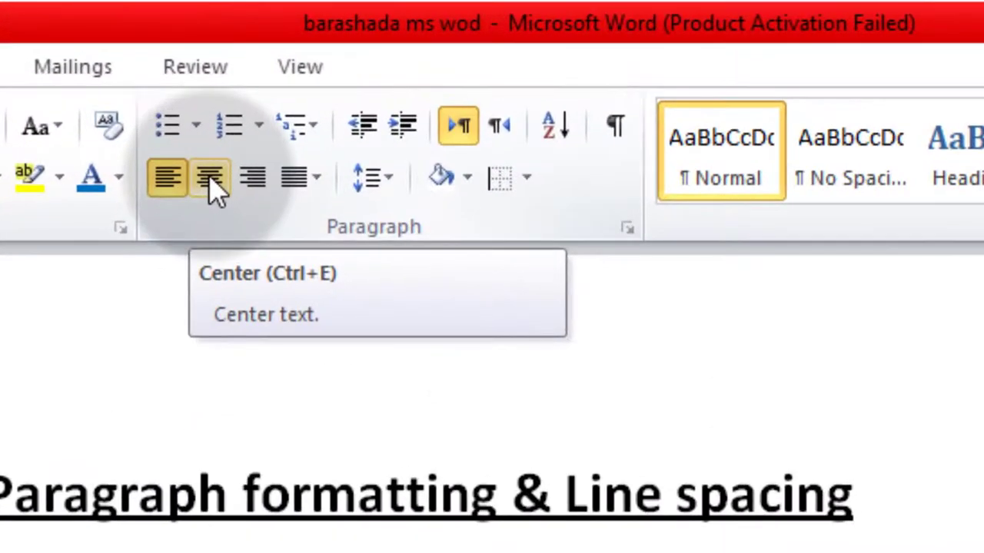
click(211, 181)
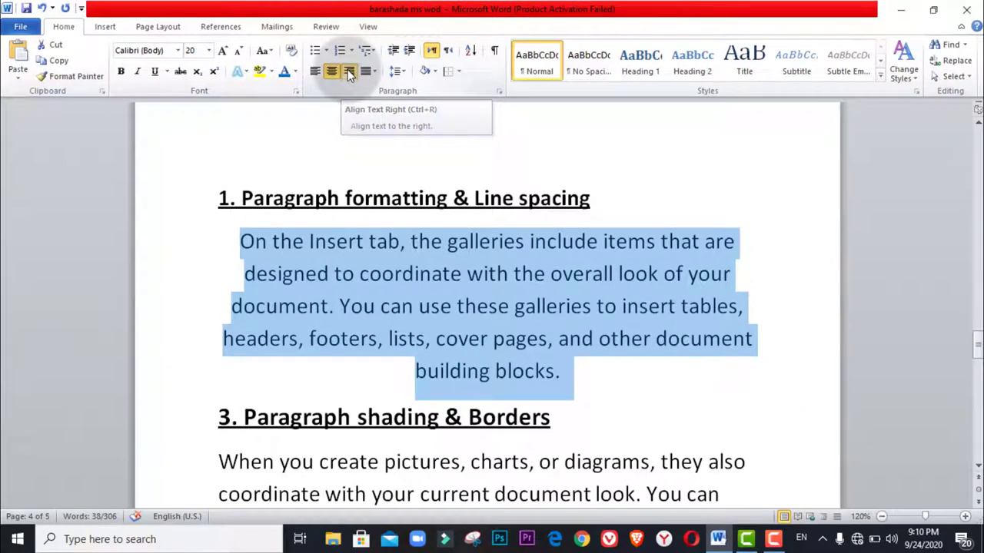
click(348, 71)
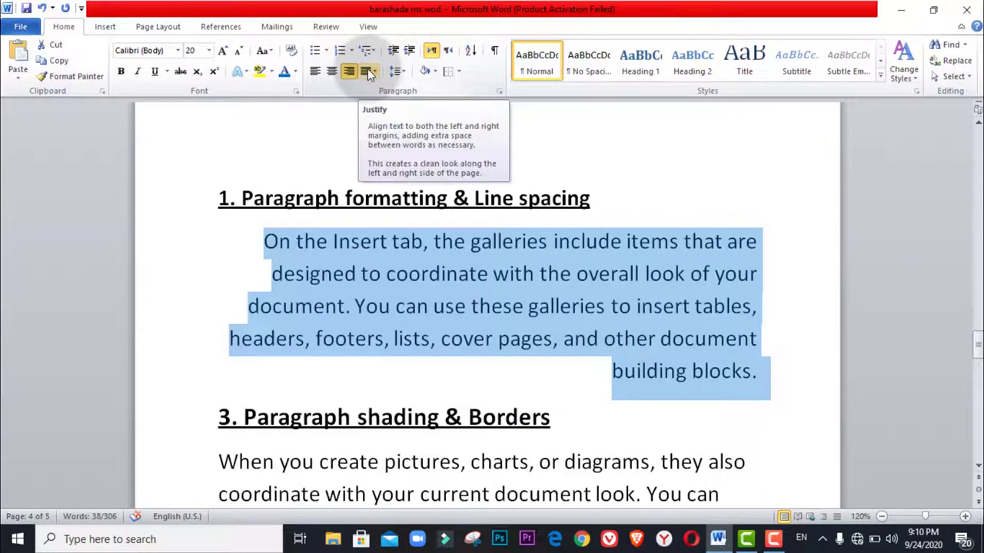
click(369, 72)
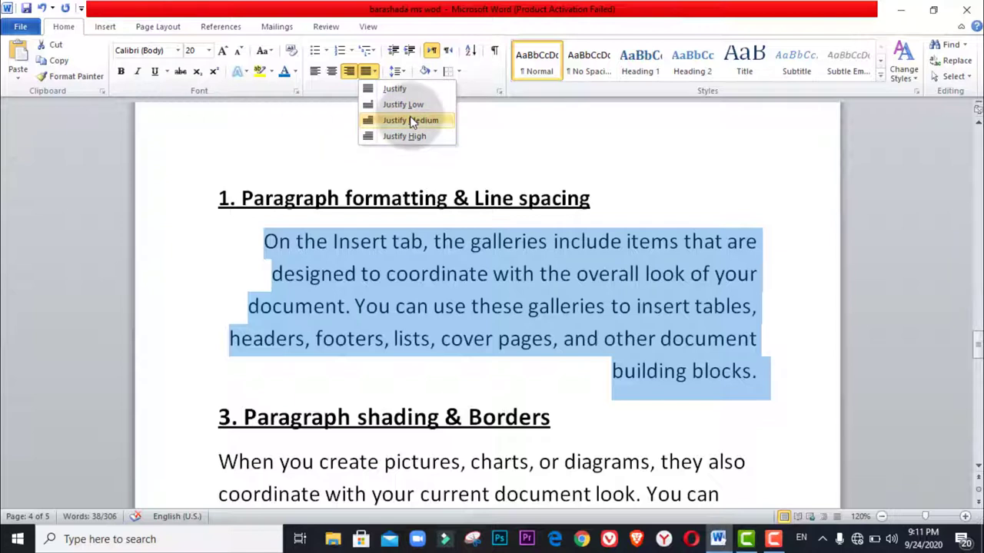
click(409, 120)
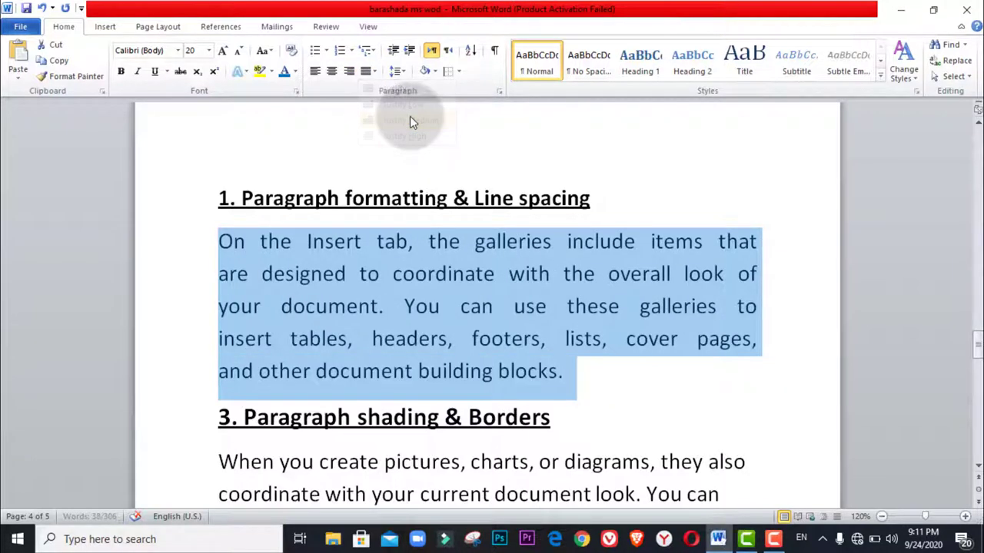
click(372, 72)
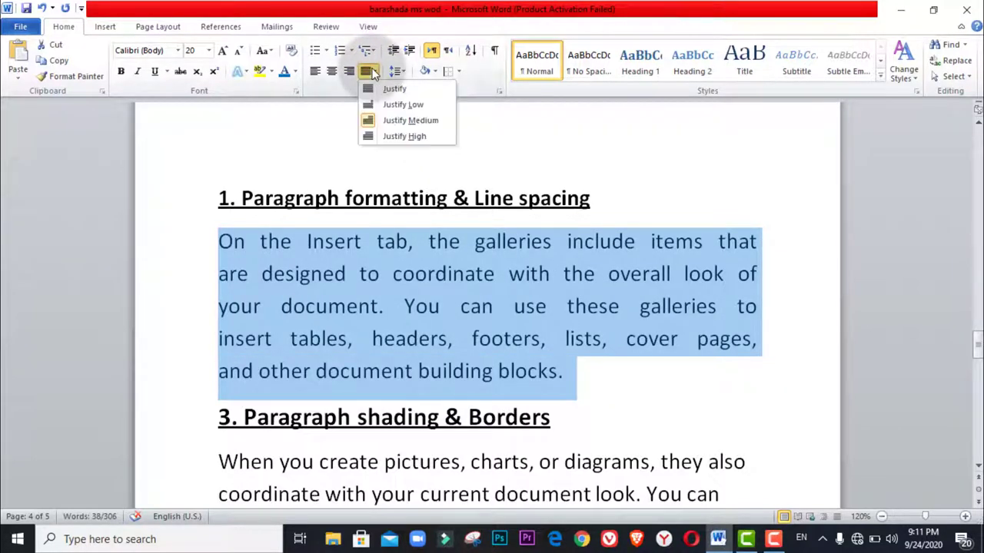
click(413, 137)
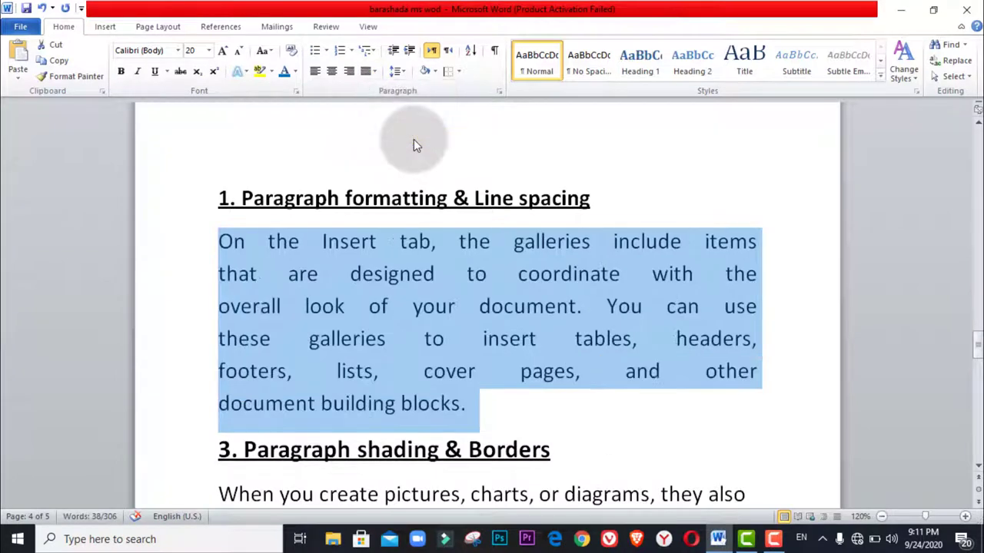
click(375, 71)
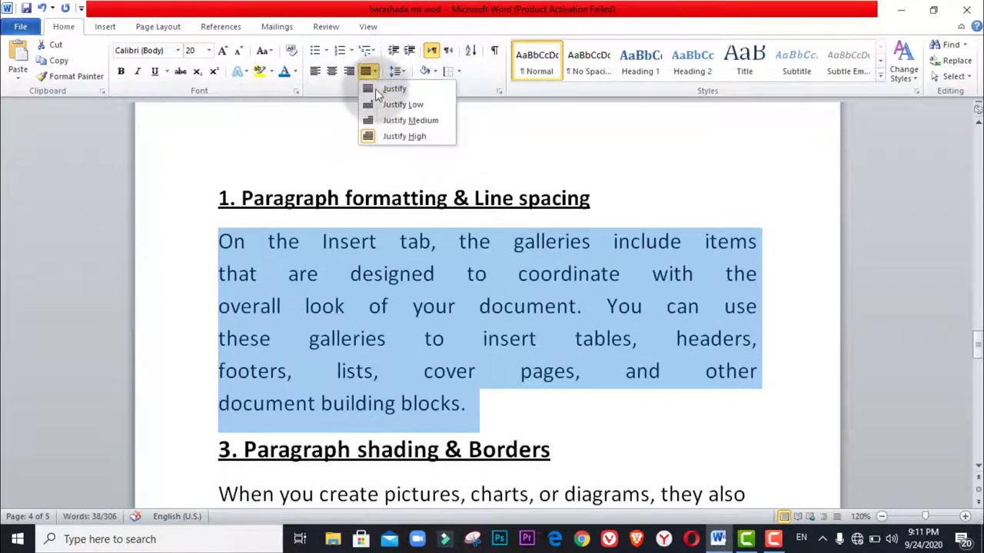
click(374, 89)
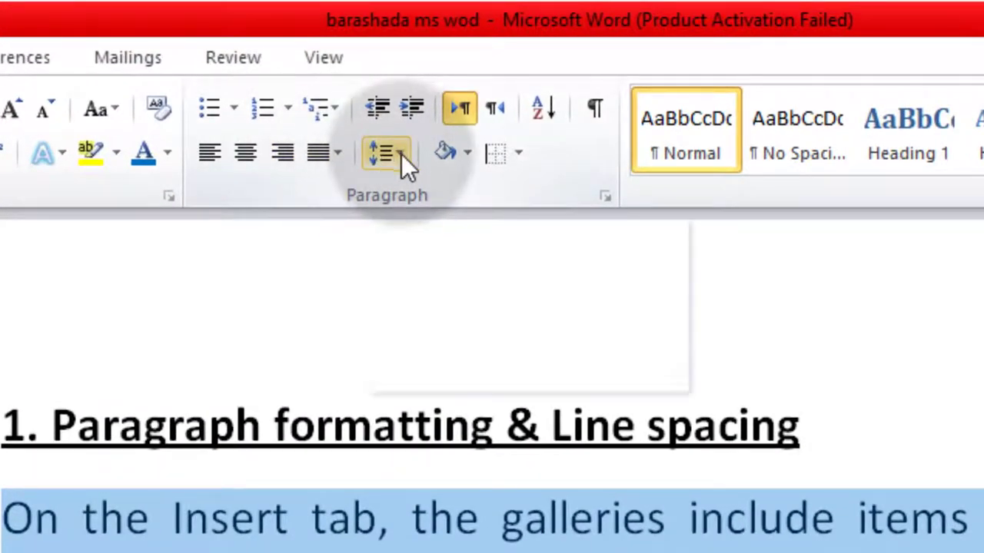
click(401, 154)
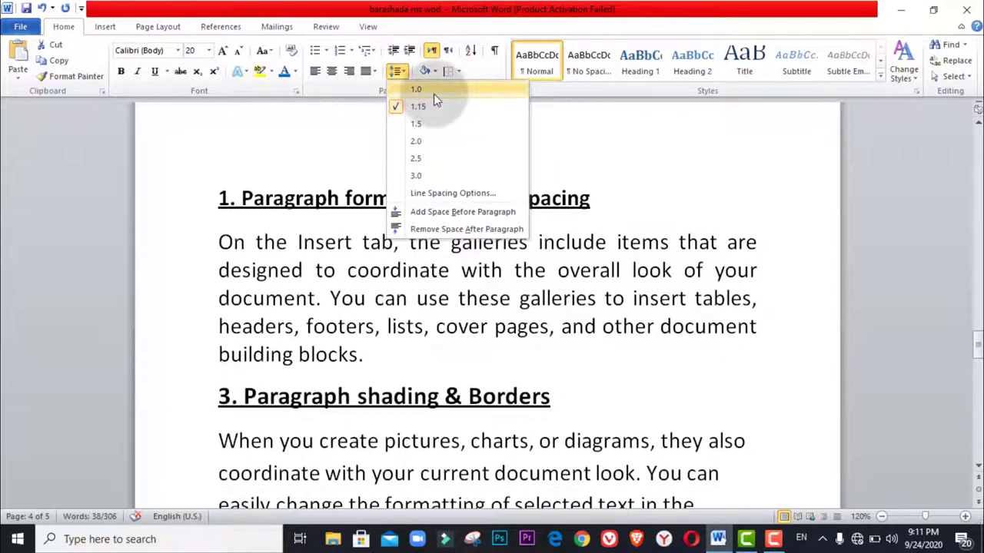
right_click(433, 94)
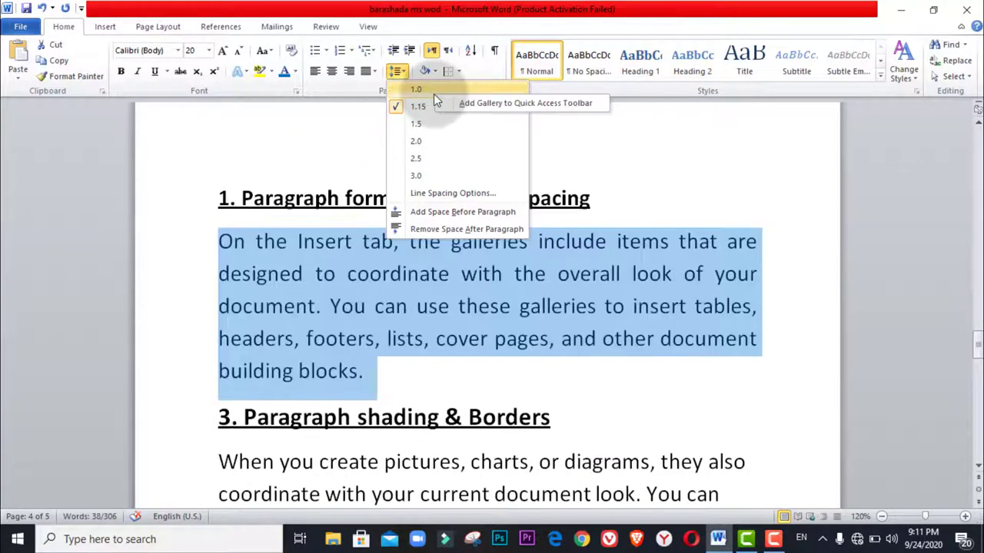
click(401, 362)
click(408, 382)
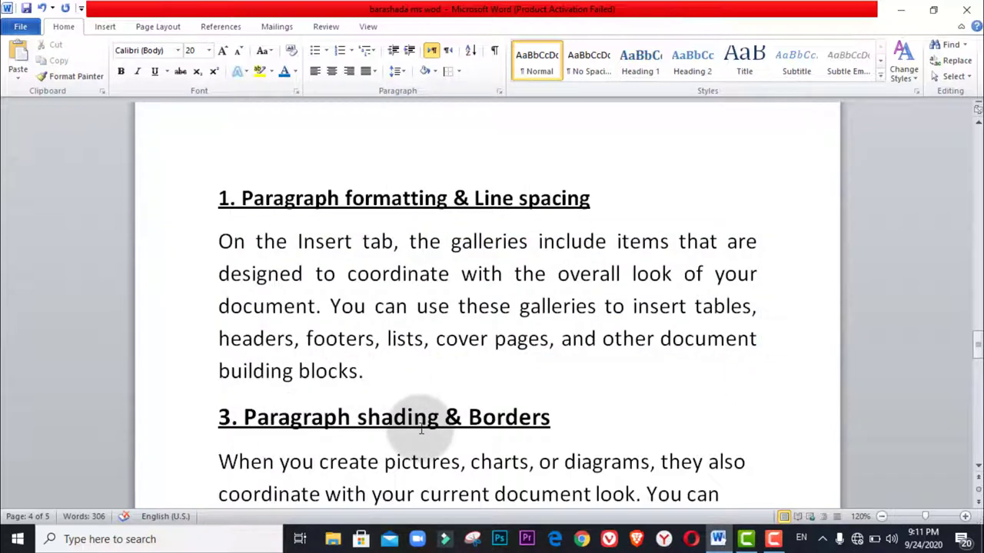
- Shade the section 3 paragraph light blue, then purple Accent 4 Lighter 40%, finally White
scroll(421, 429, down, 1)
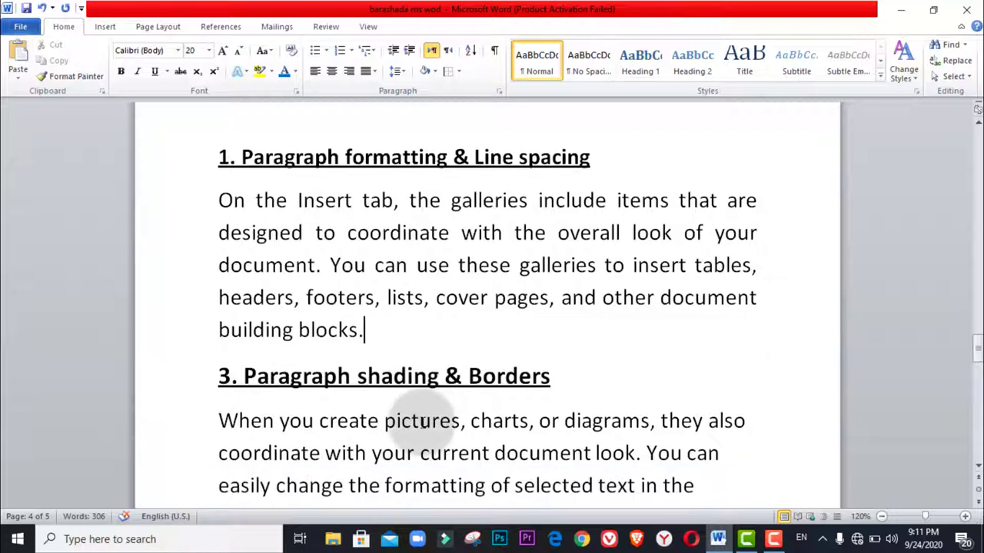
scroll(422, 424, down, 1)
scroll(422, 423, down, 1)
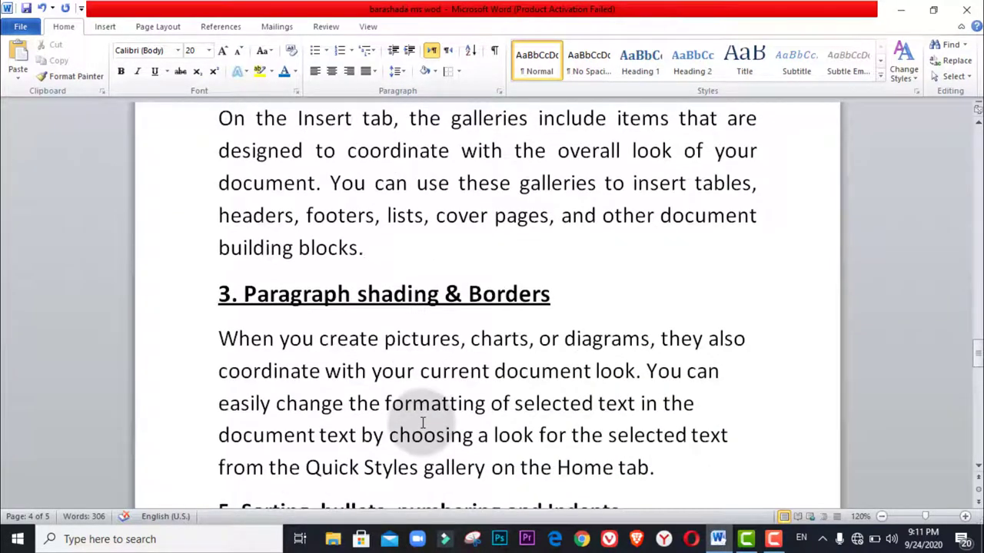
click(217, 339)
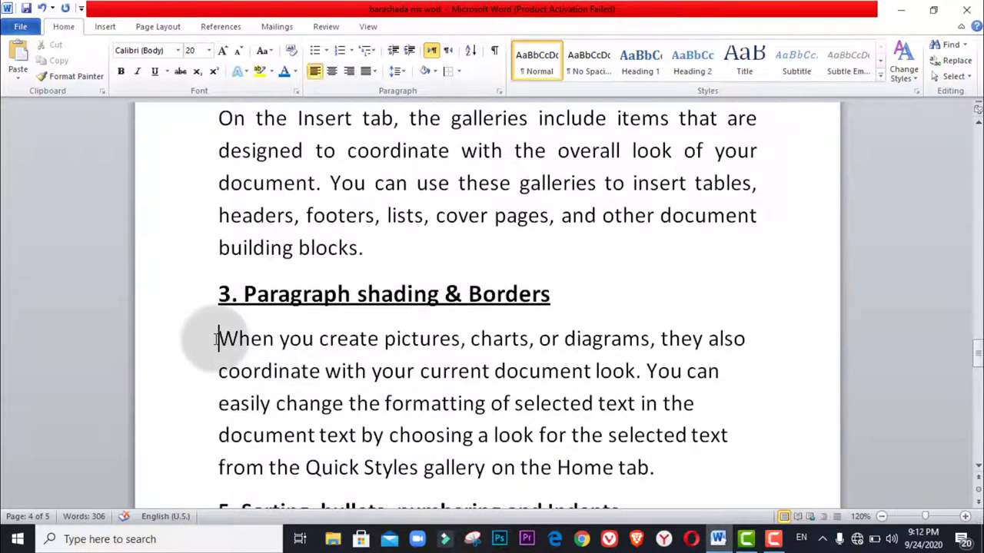
scroll(217, 338, down, 1)
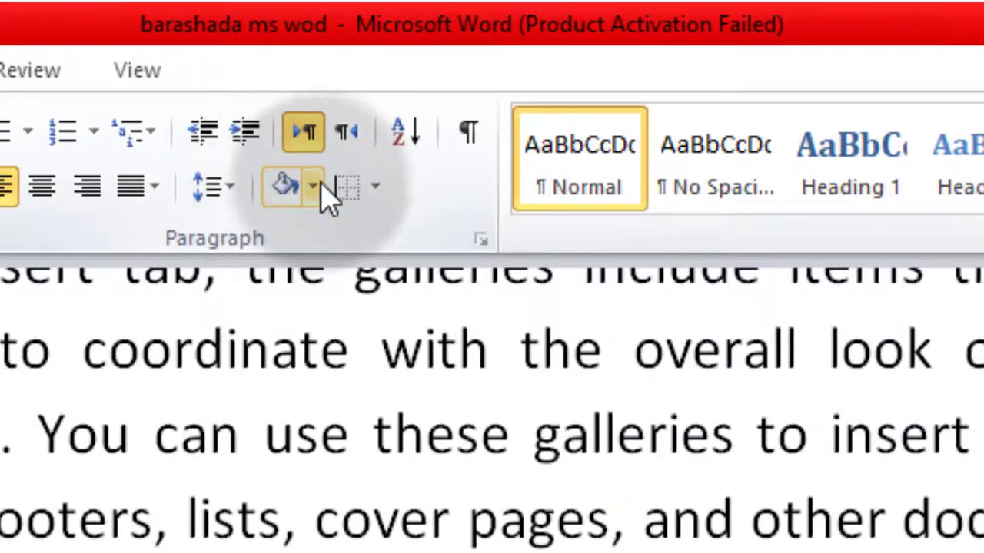
click(316, 187)
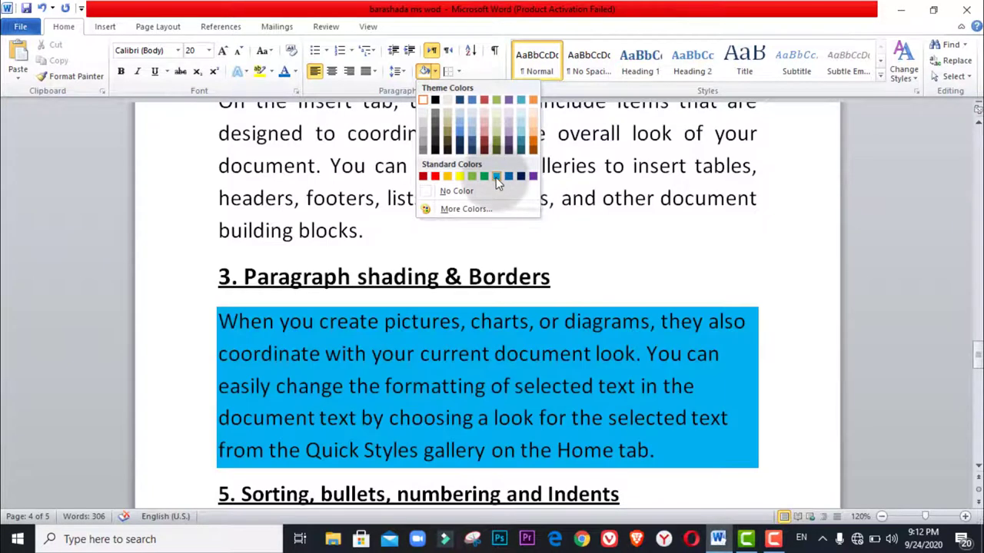
click(496, 178)
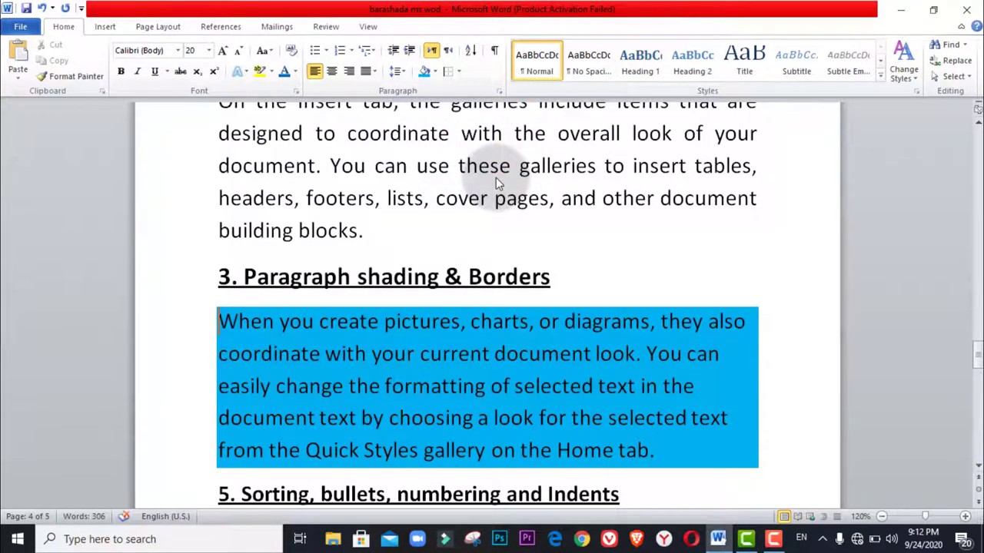
click(436, 71)
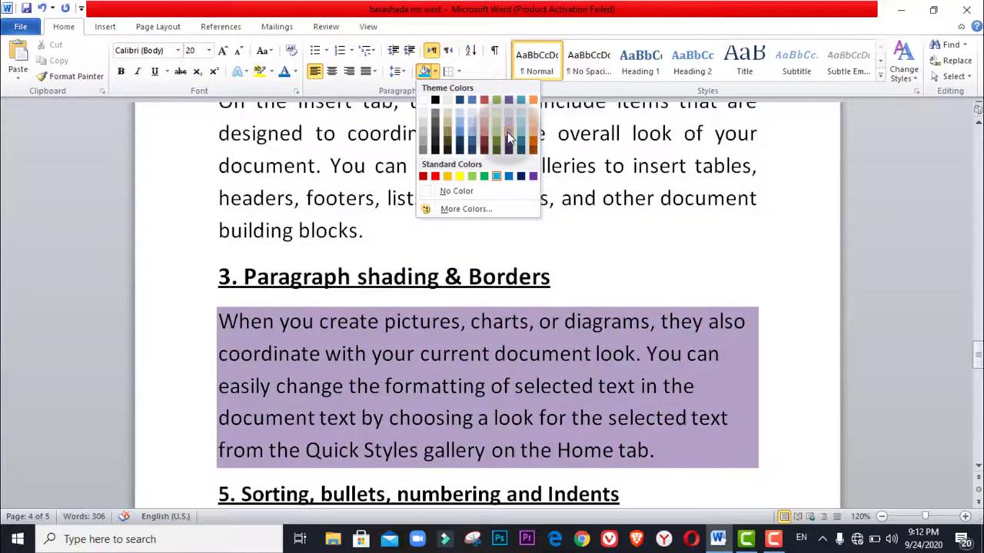
click(508, 137)
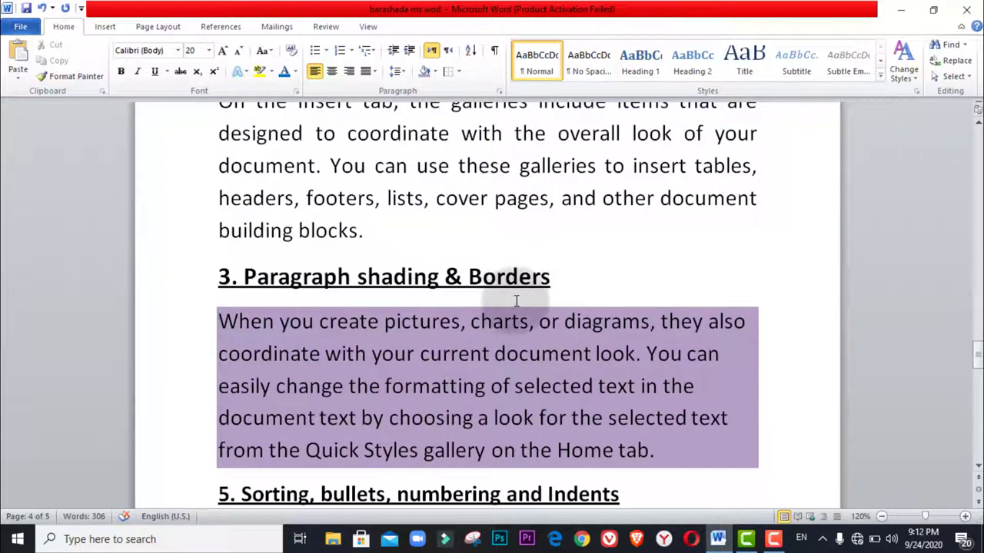
click(436, 73)
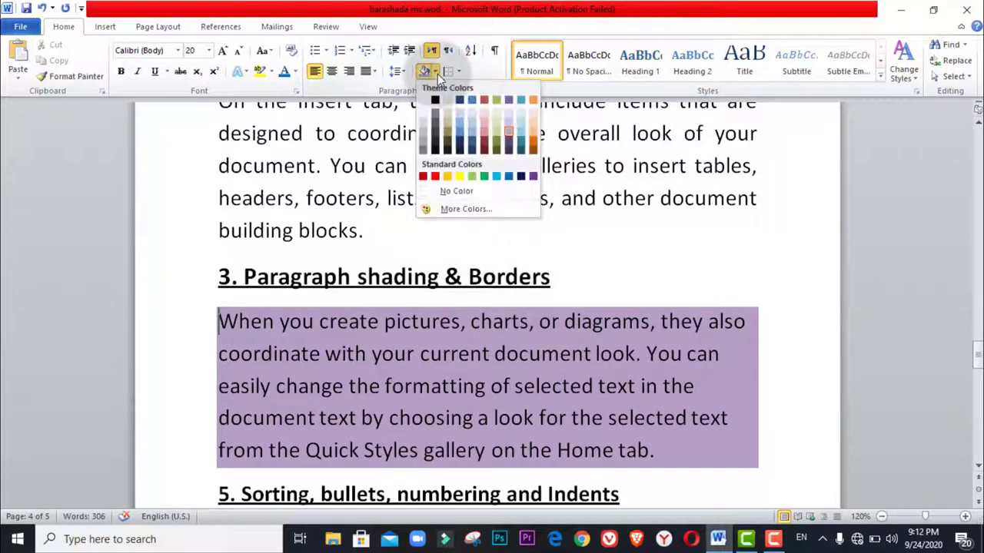
click(427, 103)
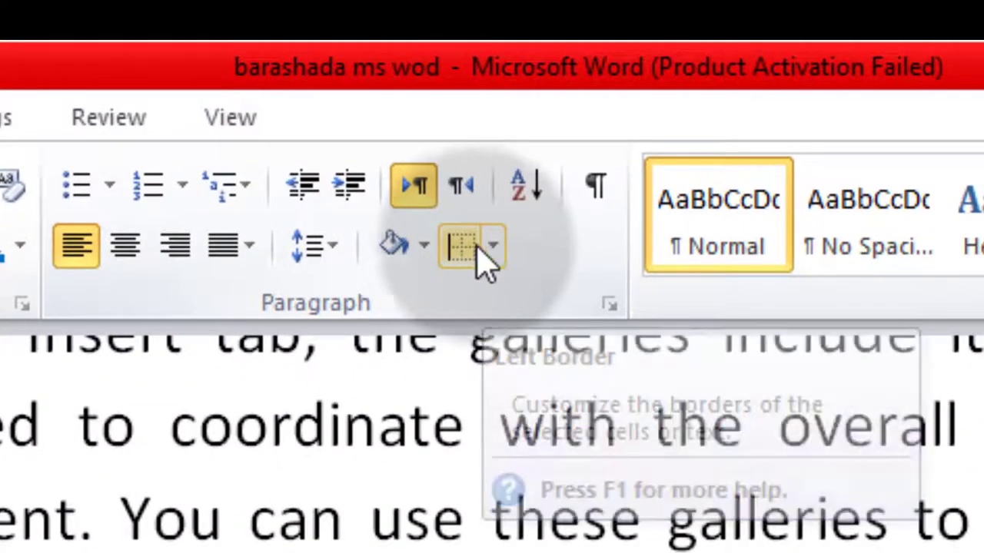
- Try Left, Right and All Borders, undoing each, then apply Outside Borders to the paragraph
click(492, 247)
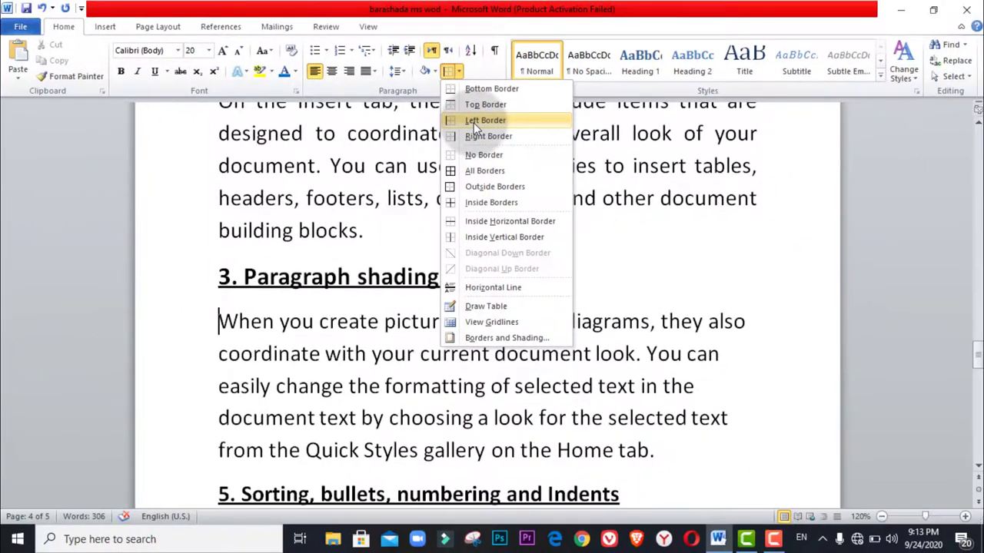
click(474, 121)
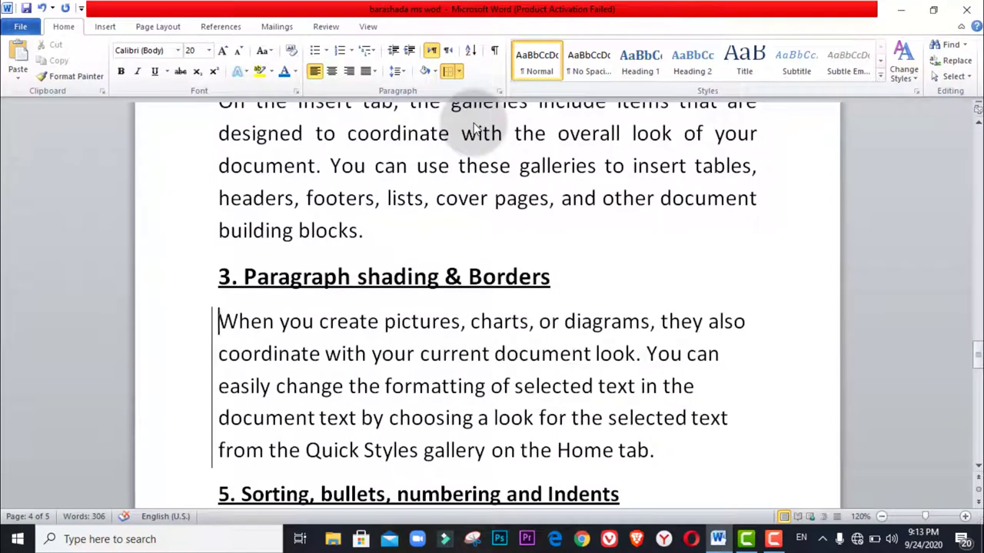
key(ctrl+z)
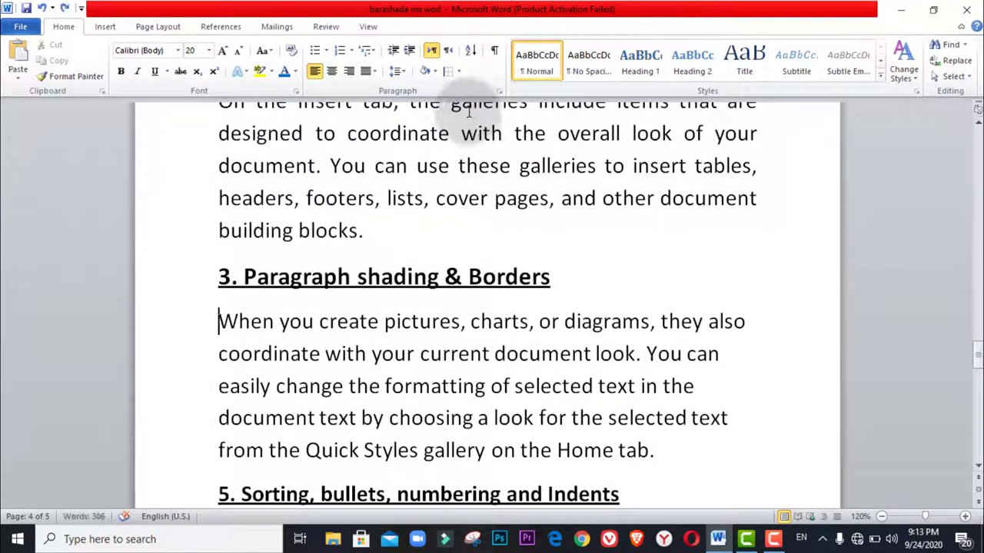
click(460, 71)
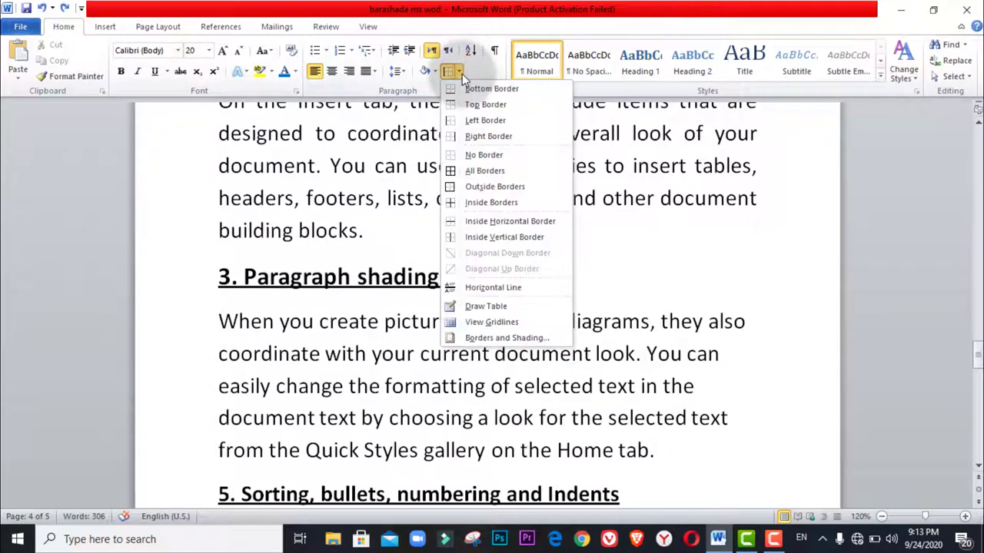
click(486, 138)
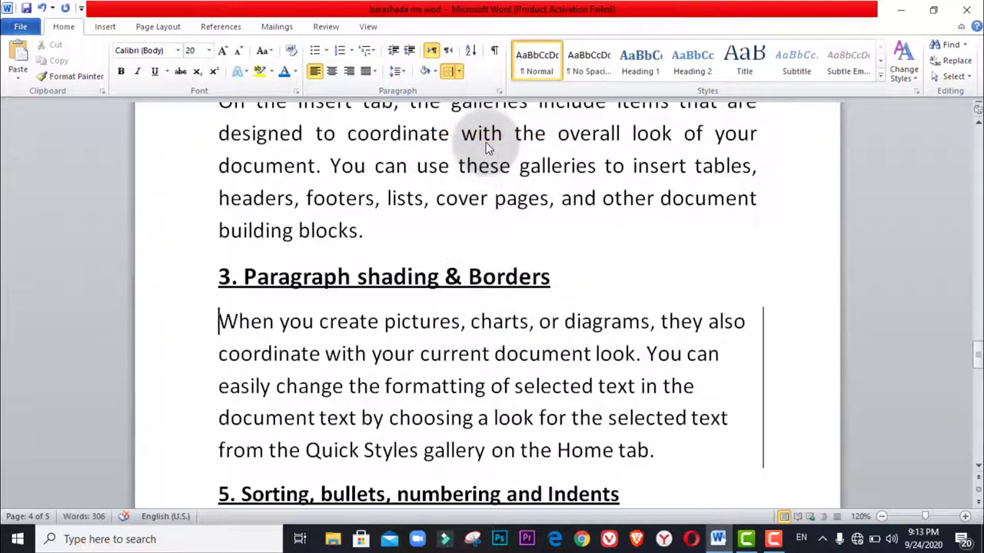
key(ctrl+z)
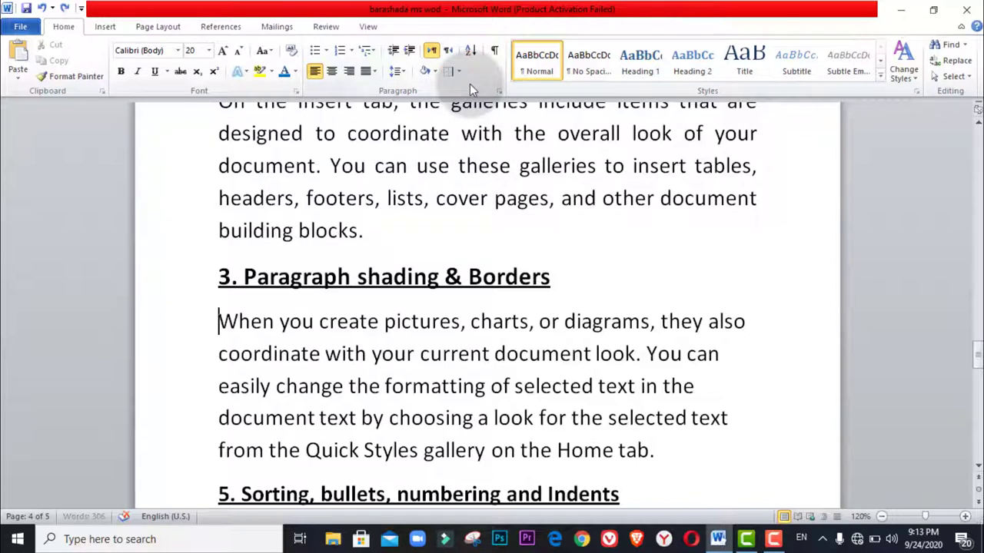
click(459, 71)
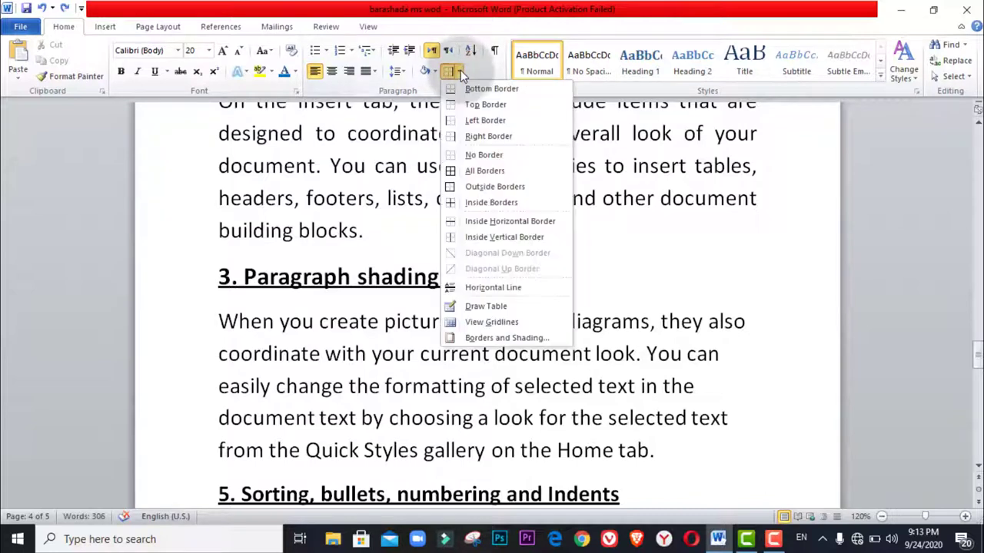
click(489, 172)
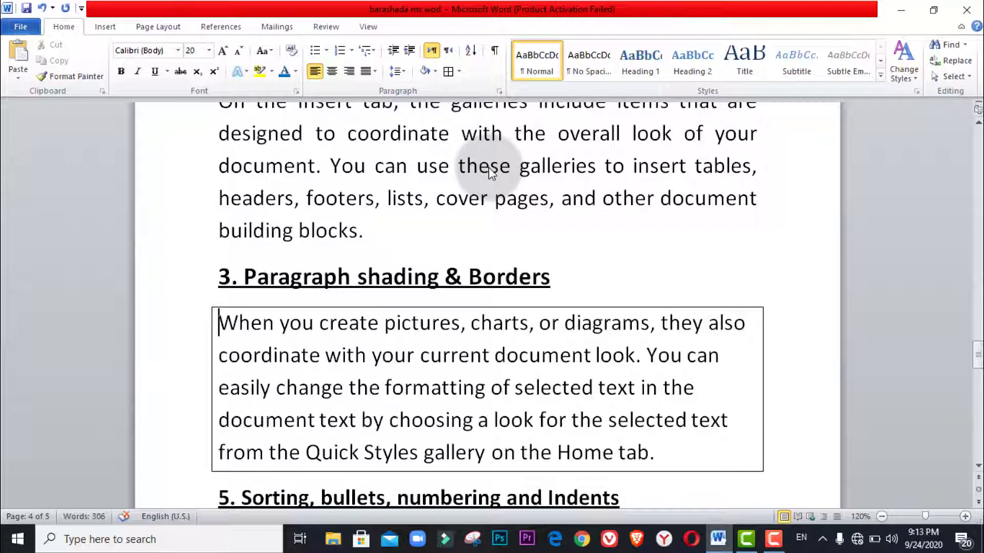
key(ctrl+z)
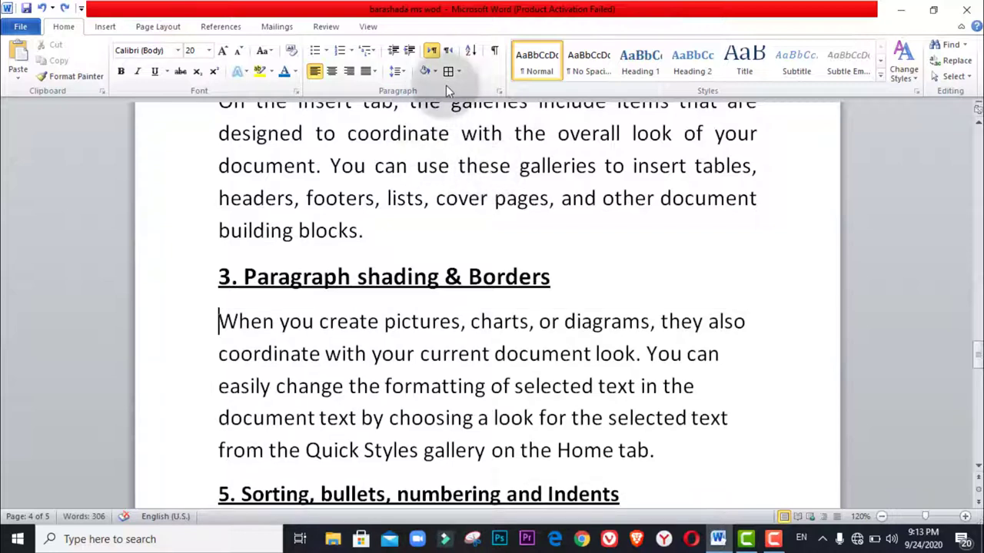
click(459, 71)
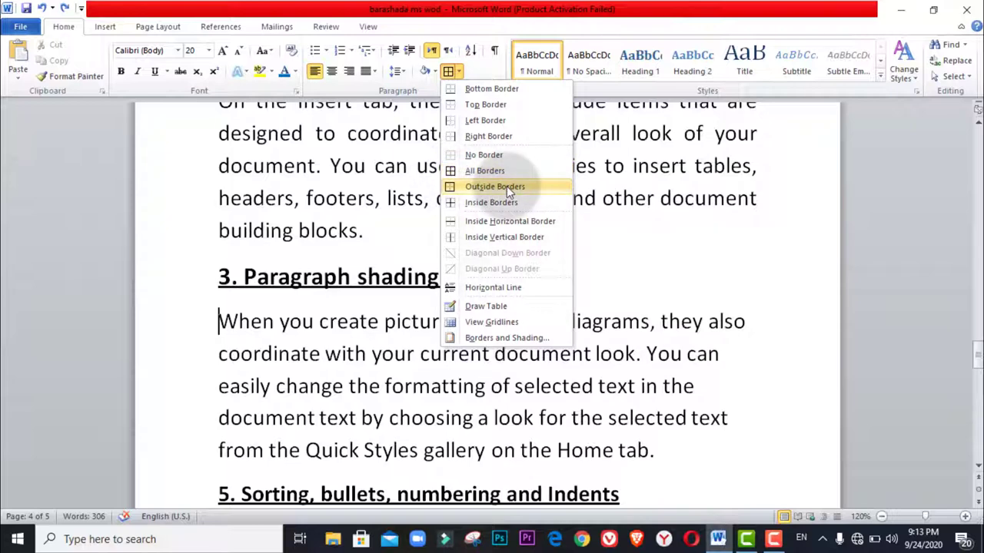
click(506, 187)
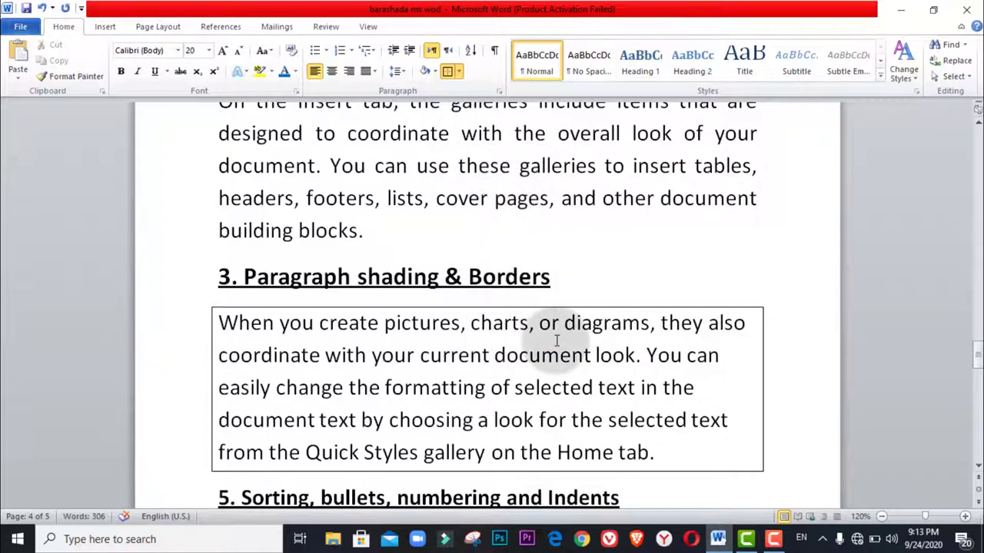
- Select the word list under heading 5 and set Sort Text to Paragraphs, Text, Ascending
scroll(557, 341, down, 2)
scroll(557, 340, down, 1)
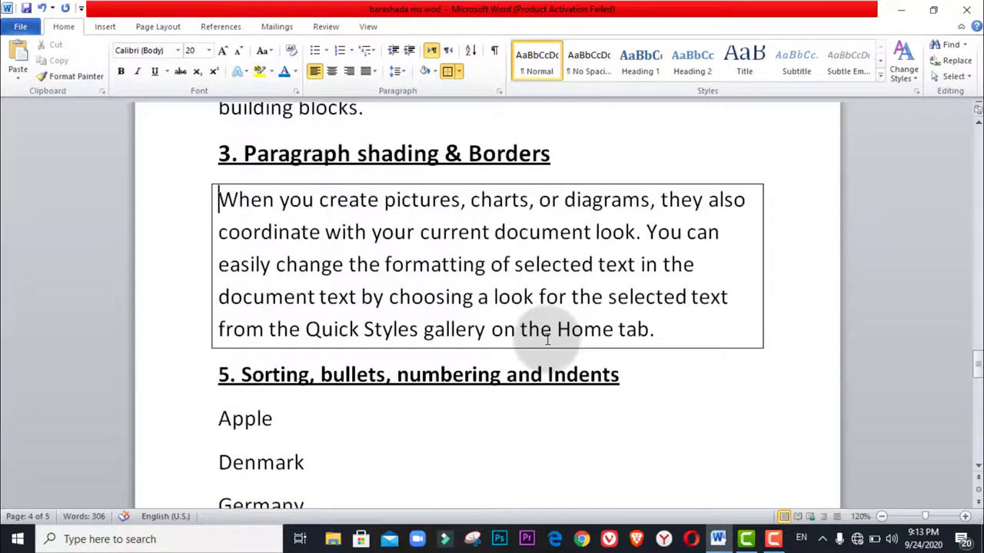
scroll(557, 340, down, 1)
scroll(407, 377, down, 1)
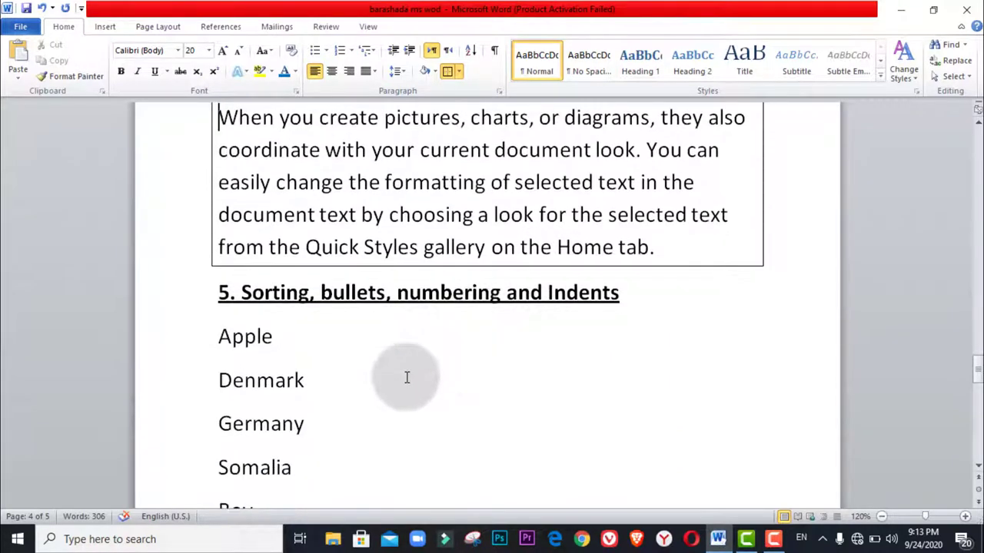
scroll(406, 377, down, 1)
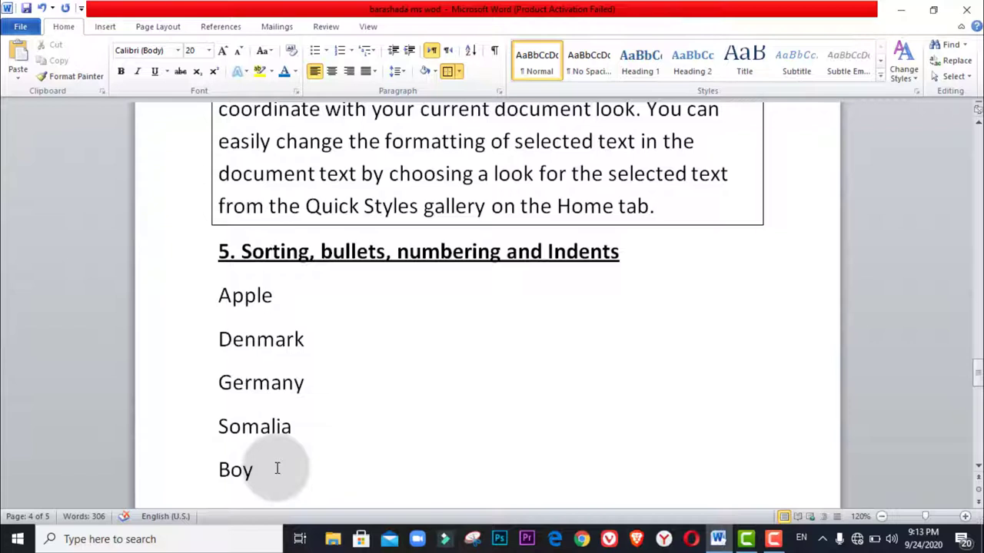
mouse_move(253, 469)
mouse_down()
mouse_move(224, 407)
mouse_move(201, 311)
mouse_up()
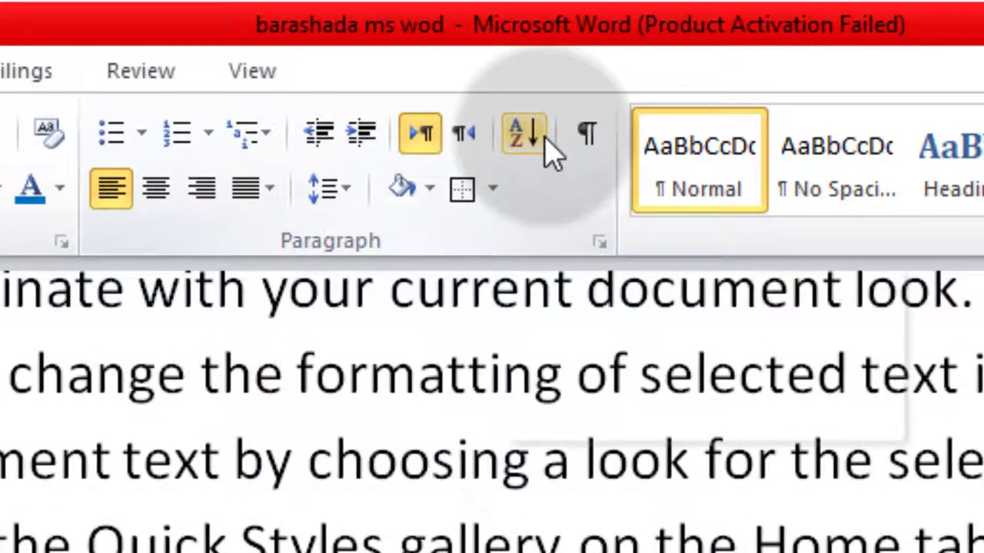
click(524, 133)
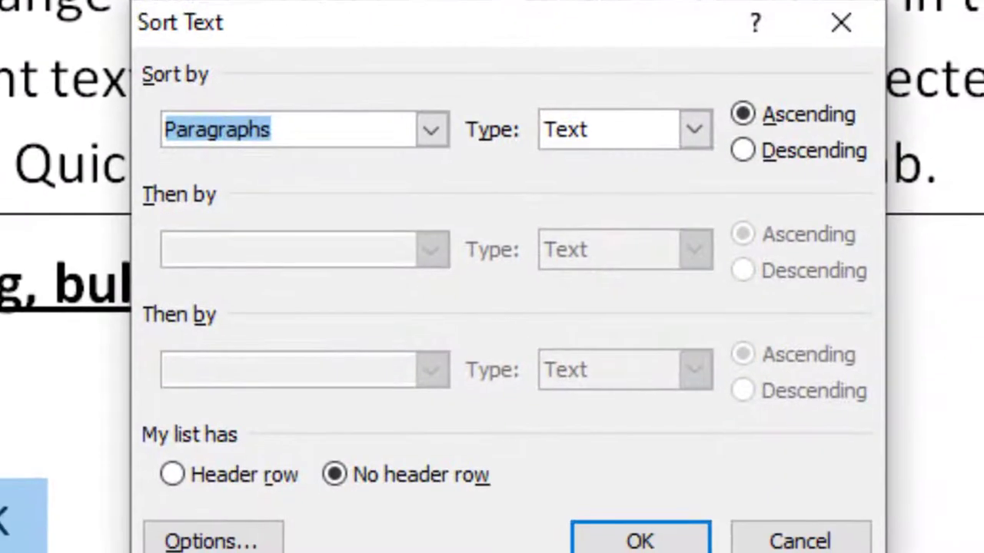
click(432, 133)
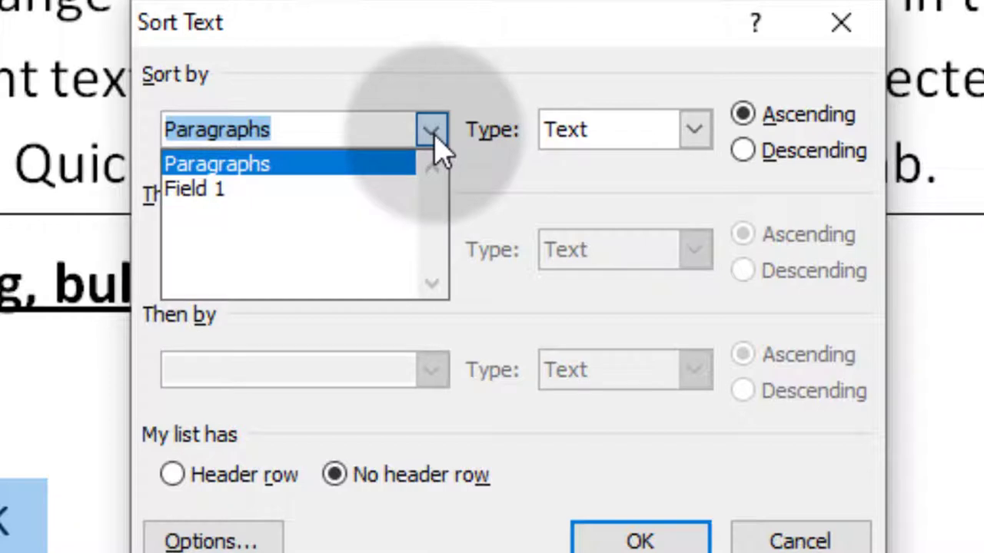
click(434, 142)
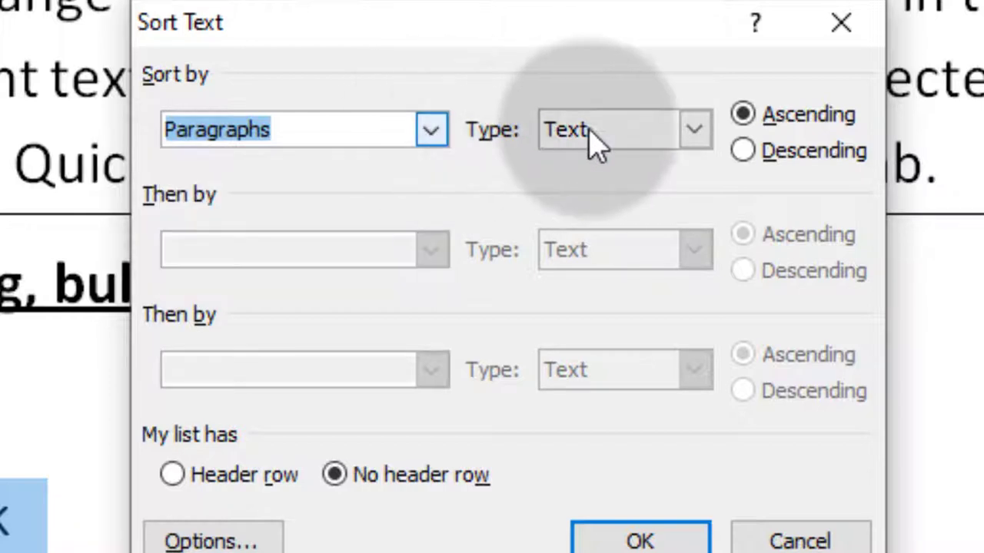
click(696, 131)
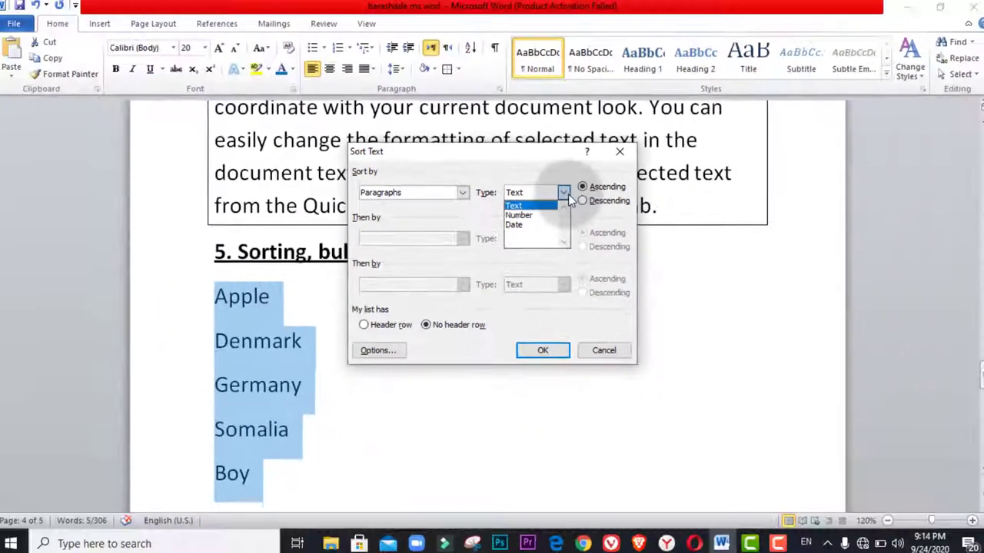
click(568, 194)
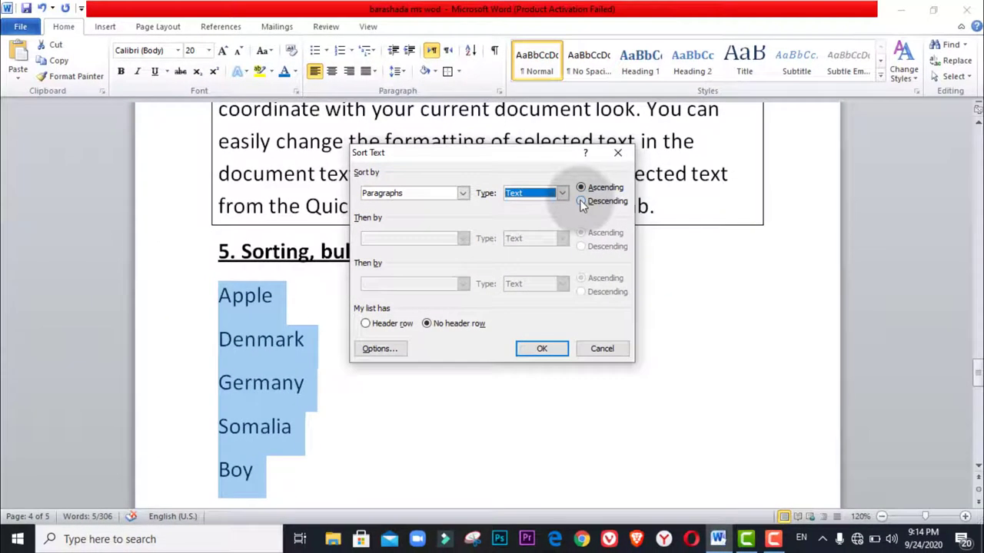
- Apply the ascending sort, then reselect the list and re-run the sort unchanged
key(Return)
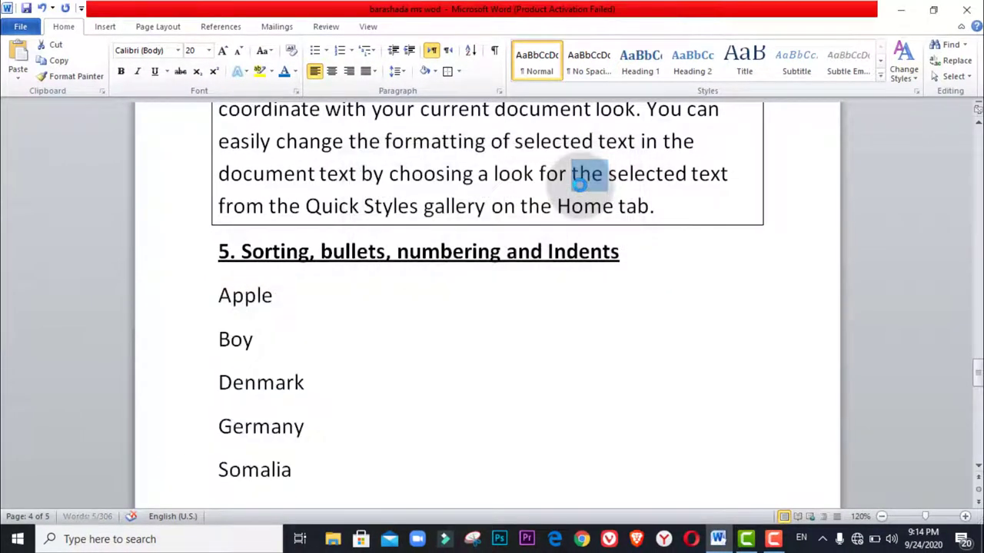
triple_click(584, 174)
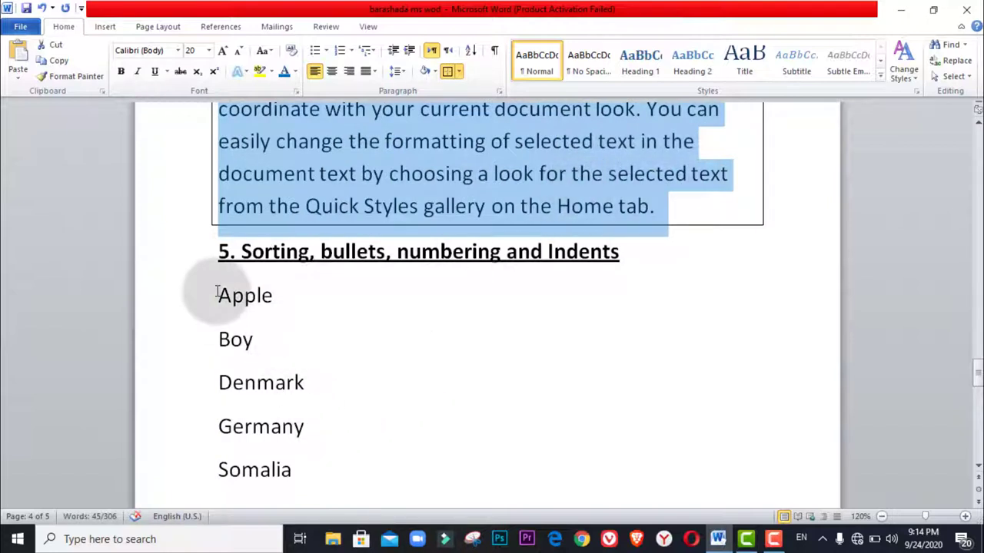
drag(219, 295, 285, 468)
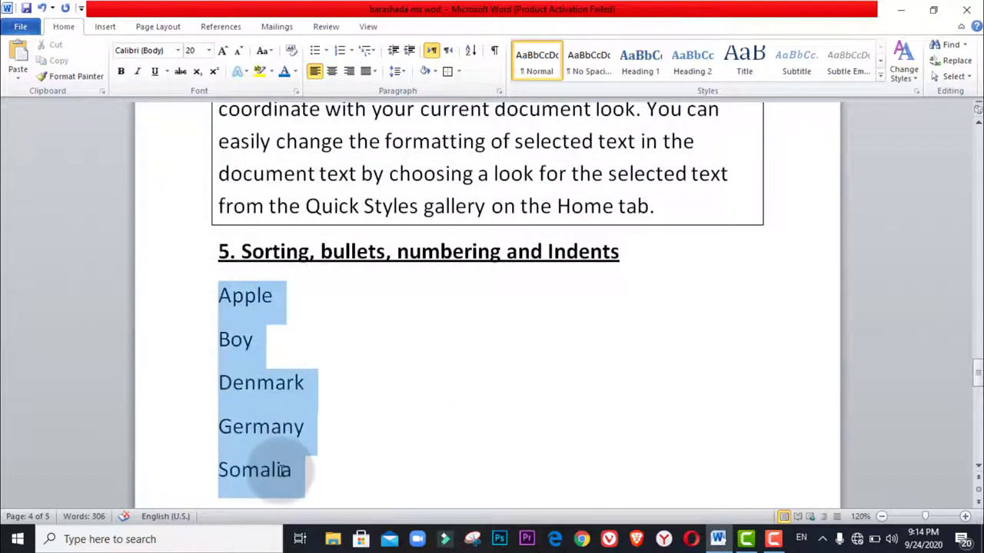
click(471, 50)
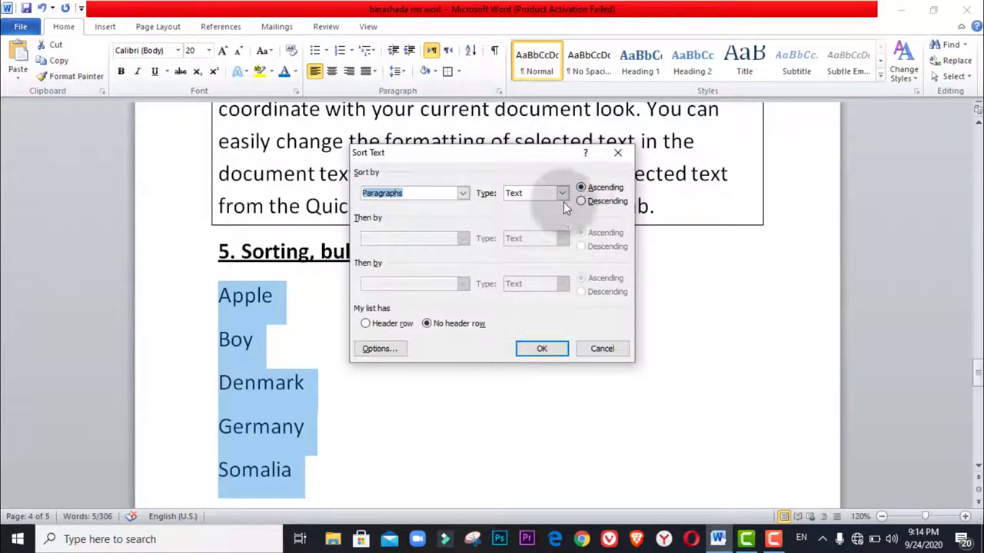
click(543, 348)
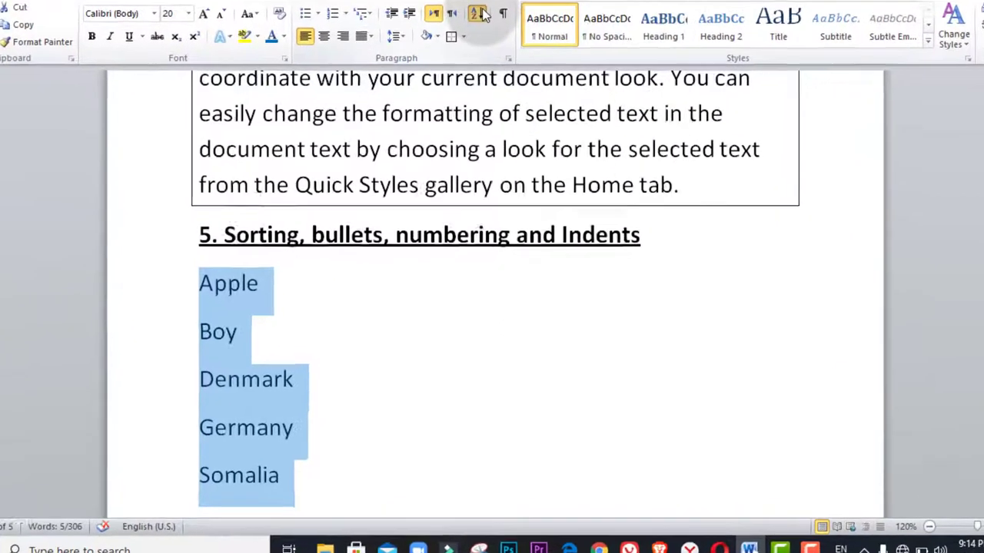
- Sort the list descending, then back to ascending: Apple, Boy, Denmark, Germany, Somalia
click(480, 13)
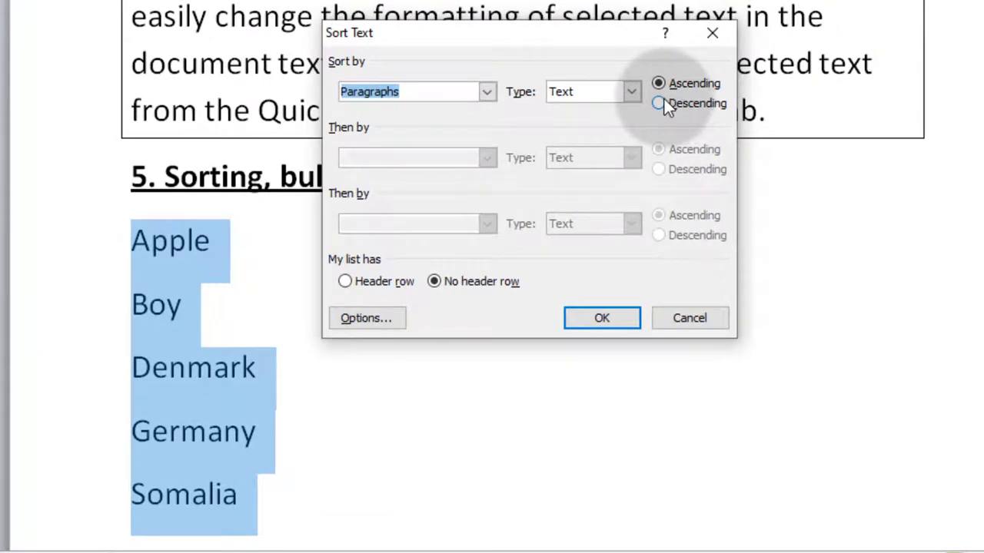
click(661, 103)
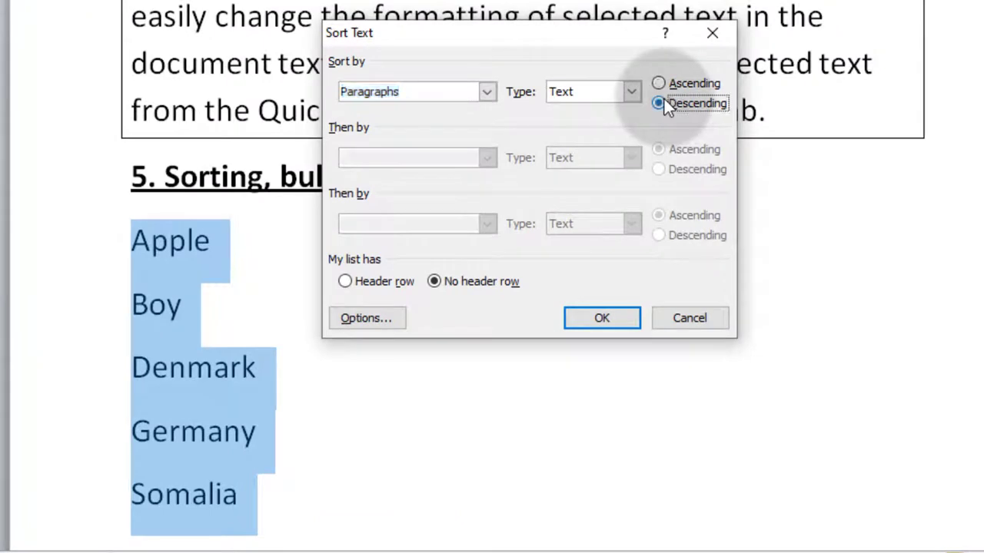
click(616, 319)
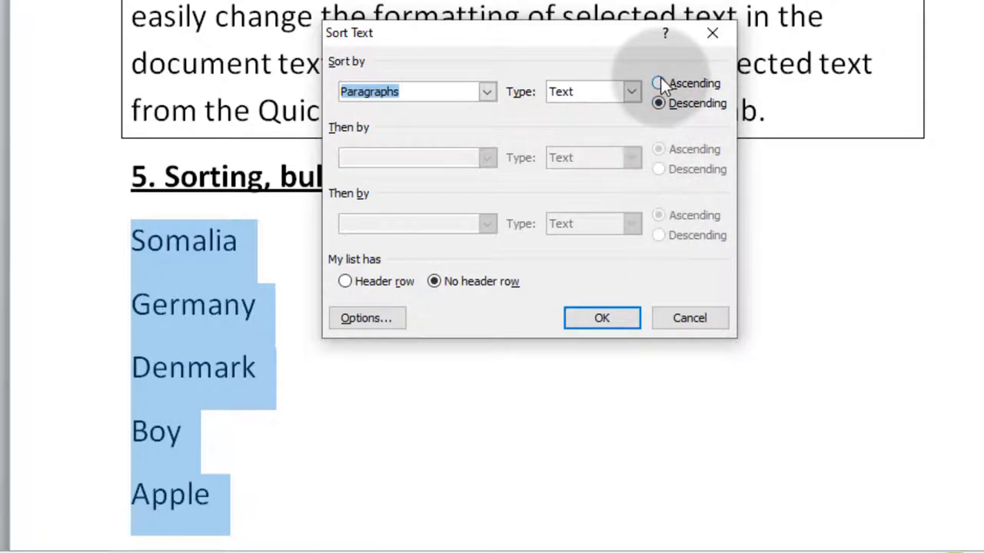
click(659, 83)
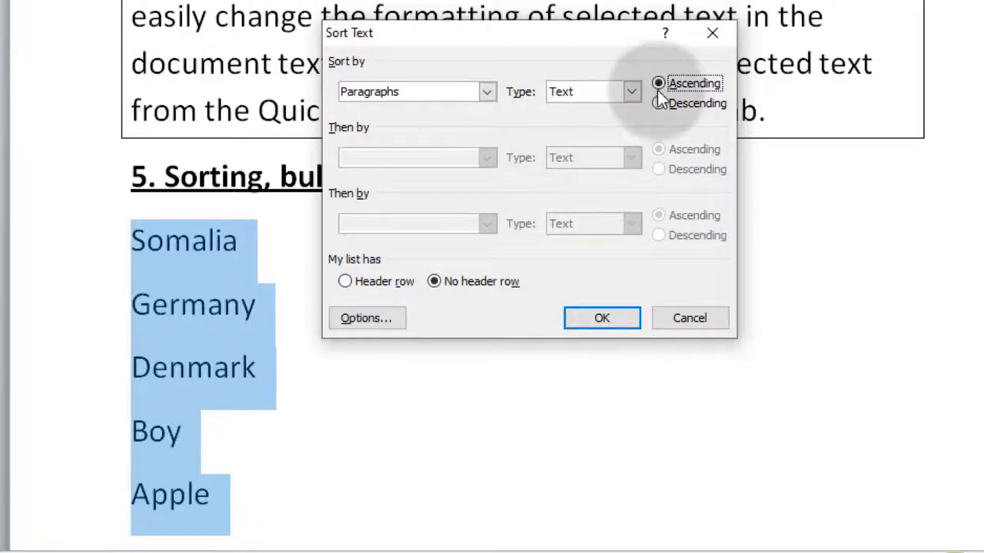
click(602, 318)
click(400, 386)
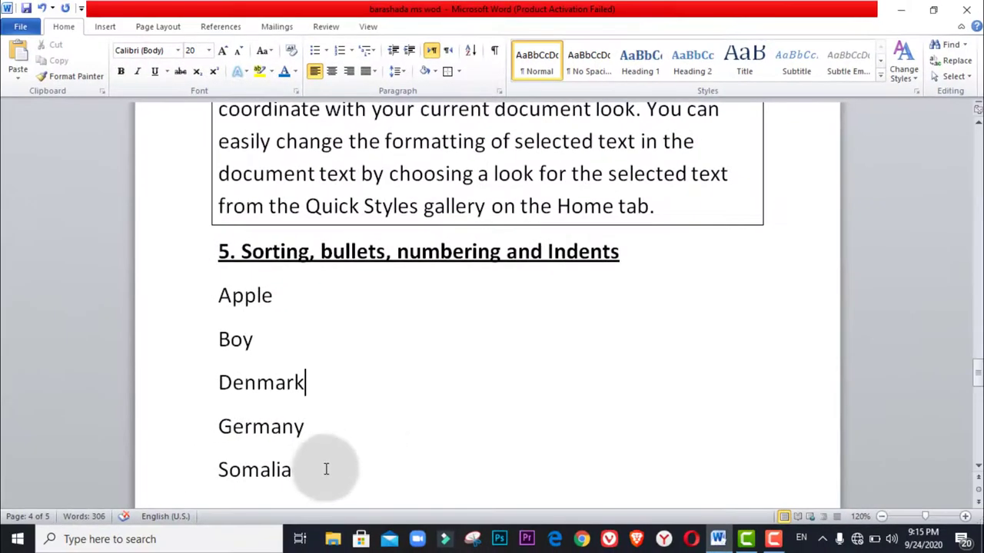
- Select the Apple–Somalia list and apply 1., 2., 3. numbering after browsing the list galleries
drag(305, 474, 231, 307)
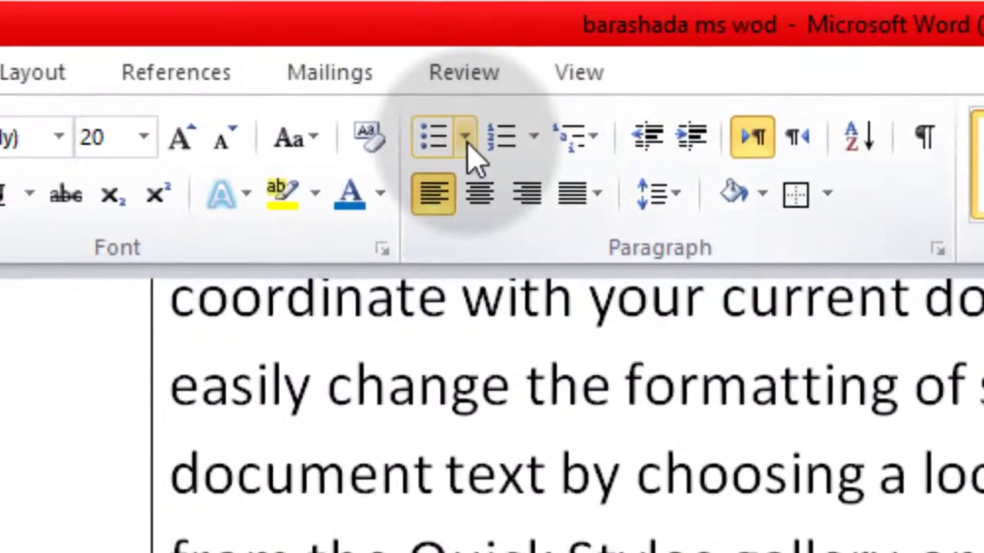
click(467, 140)
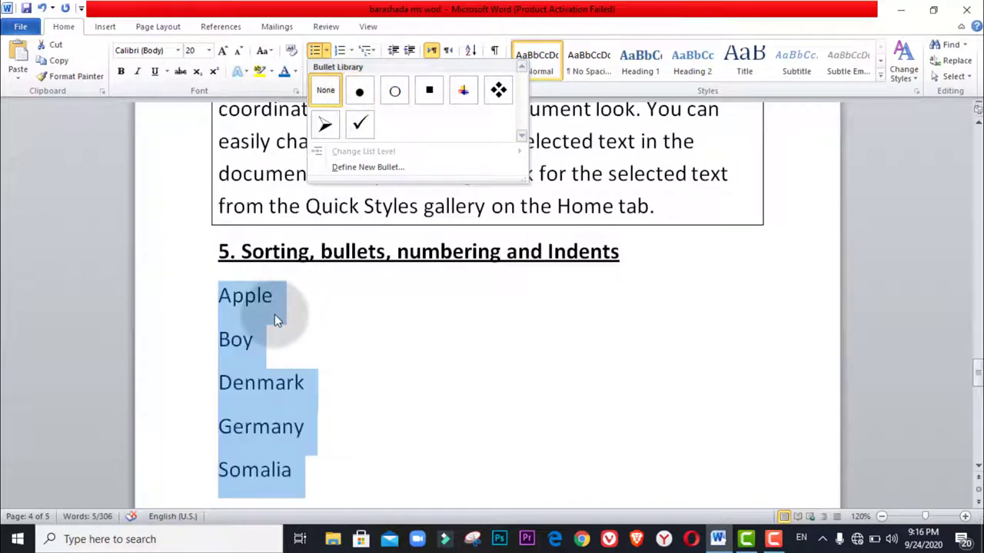
click(352, 51)
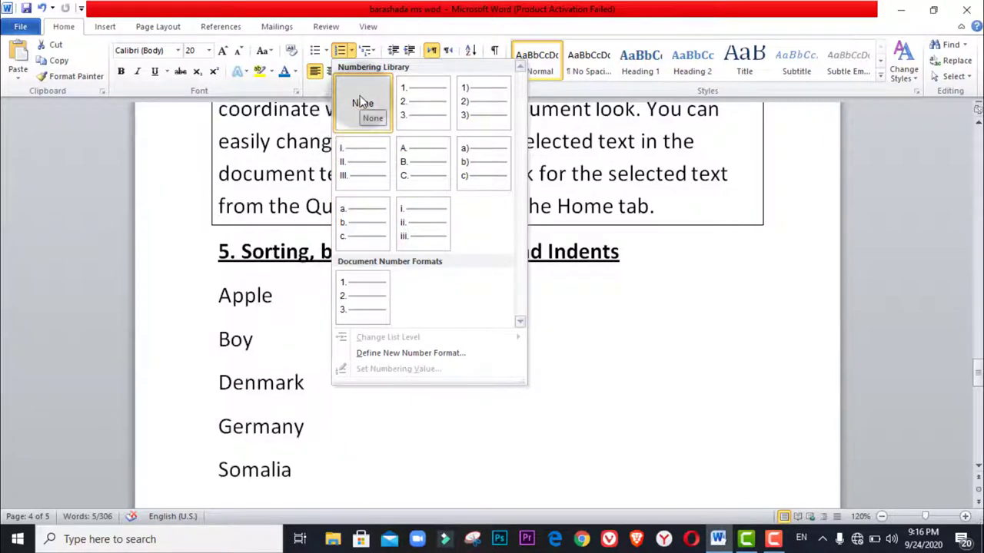
click(359, 96)
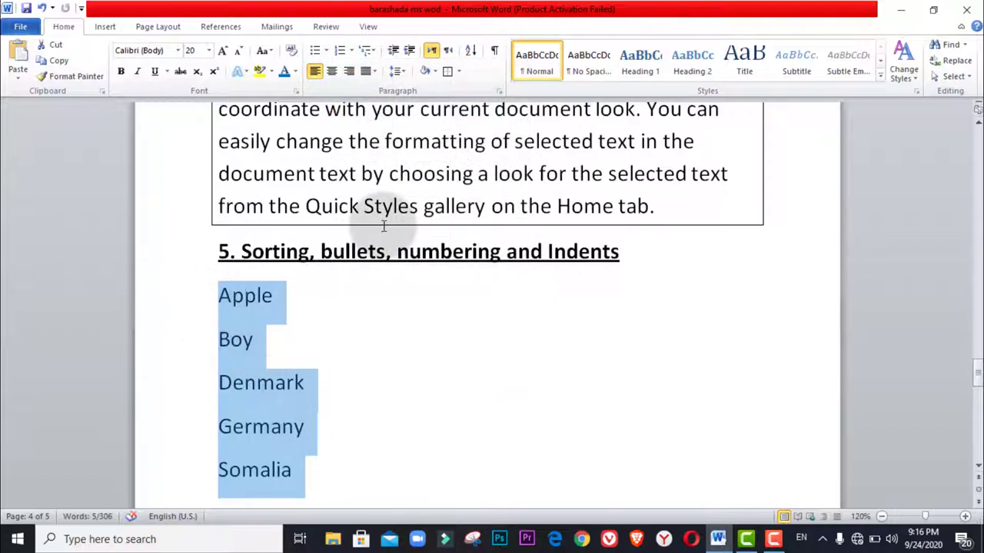
click(345, 54)
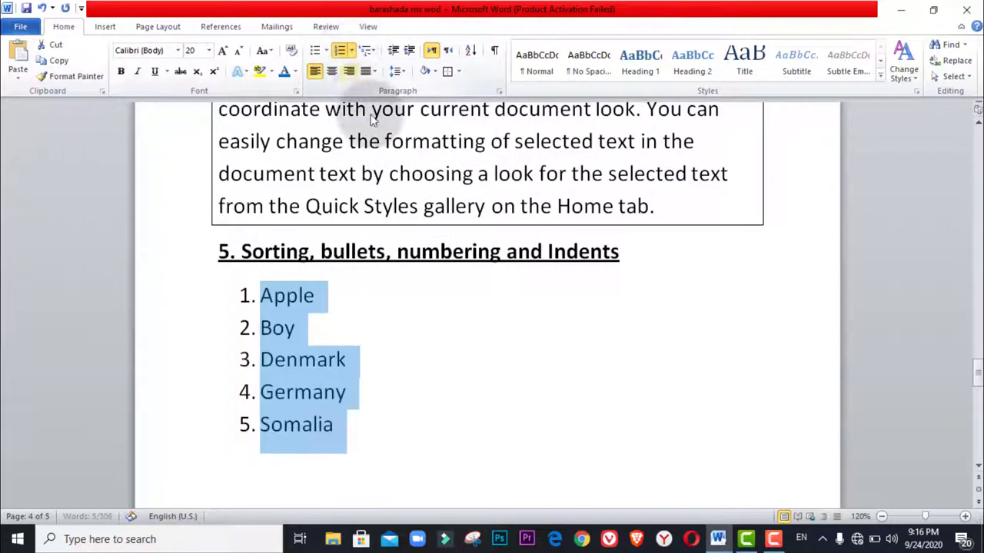
click(369, 51)
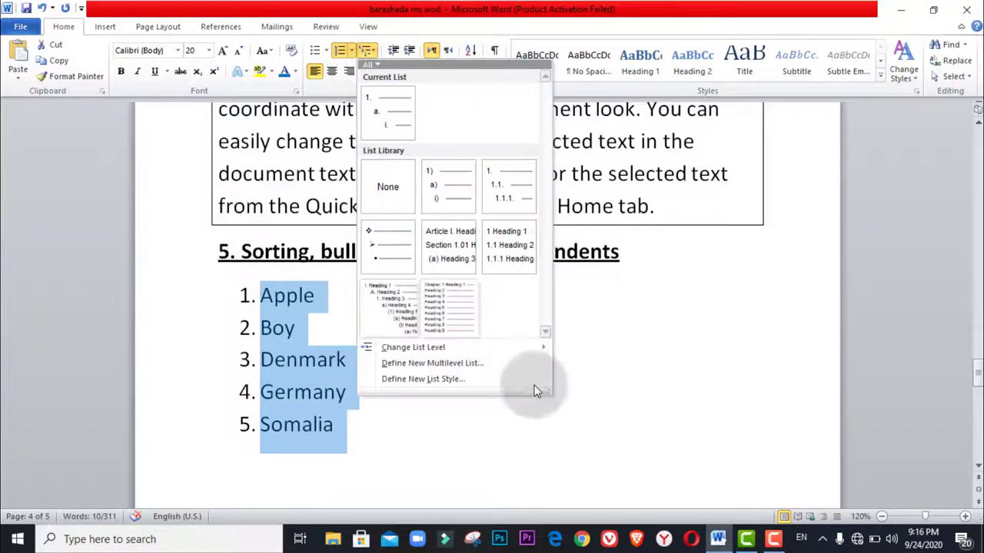
click(432, 435)
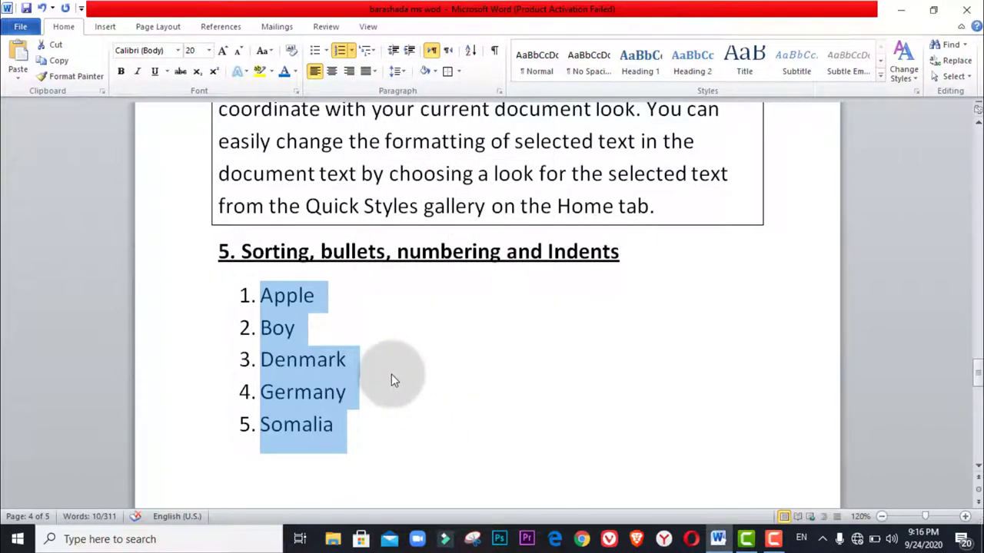
click(391, 374)
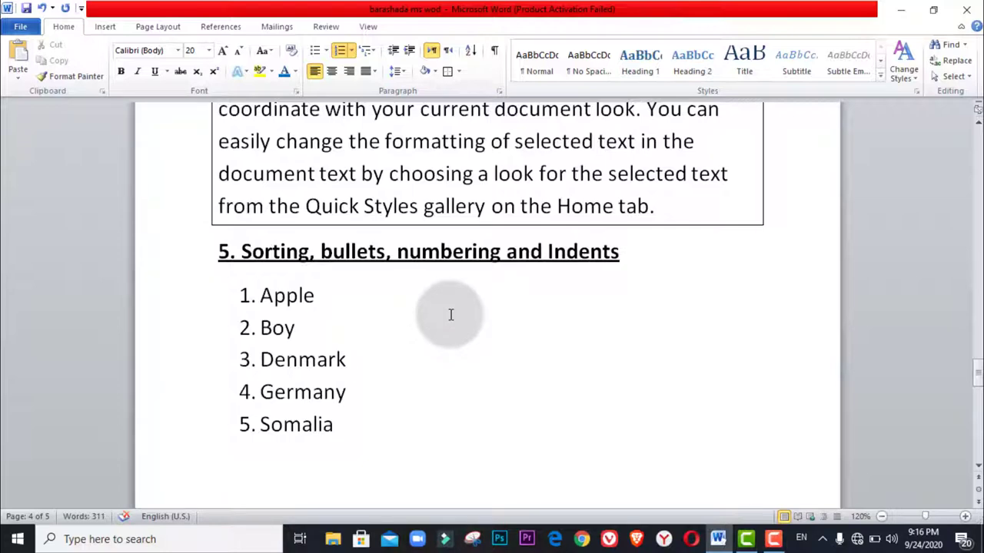
- Select the alignment sub-items a–d under '1- Paragraph formatting'
scroll(451, 314, up, 3)
scroll(451, 314, up, 5)
scroll(451, 314, up, 5)
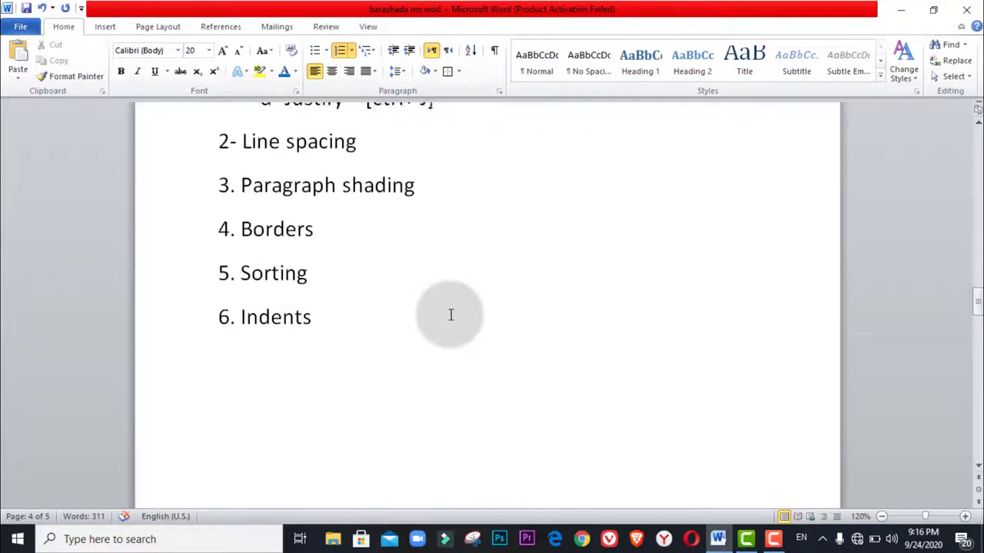
scroll(451, 314, up, 2)
scroll(452, 315, up, 1)
scroll(451, 314, up, 2)
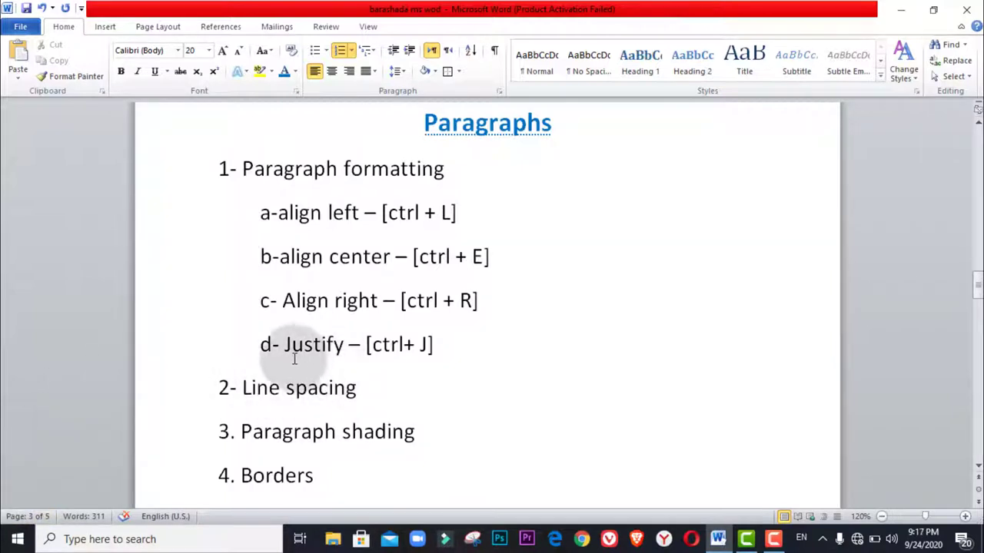
mouse_move(261, 346)
mouse_down()
mouse_move(363, 228)
mouse_move(450, 352)
mouse_move(265, 219)
mouse_up()
click(363, 229)
click(449, 350)
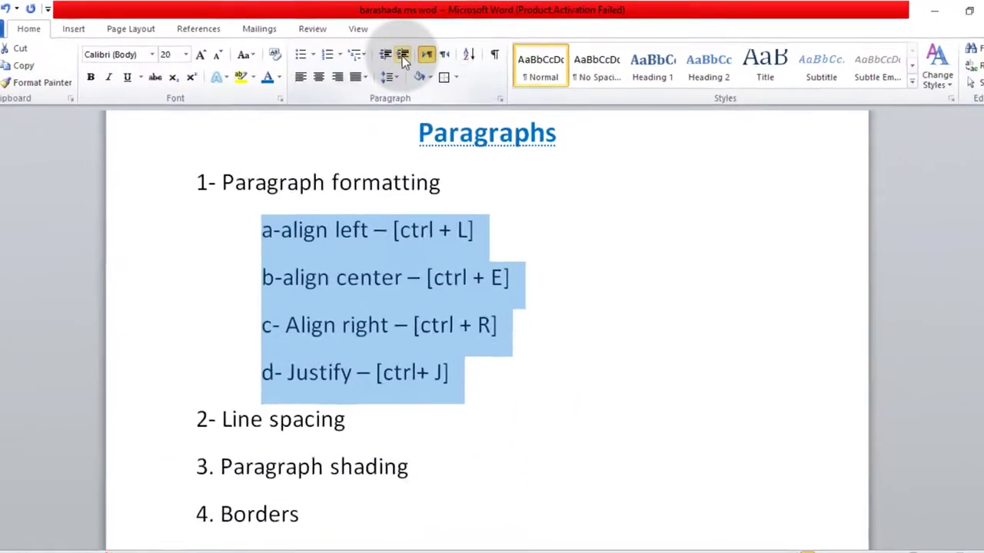
- Adjust the indent of lines a–d until they sit further right, then deselect
click(393, 53)
click(363, 67)
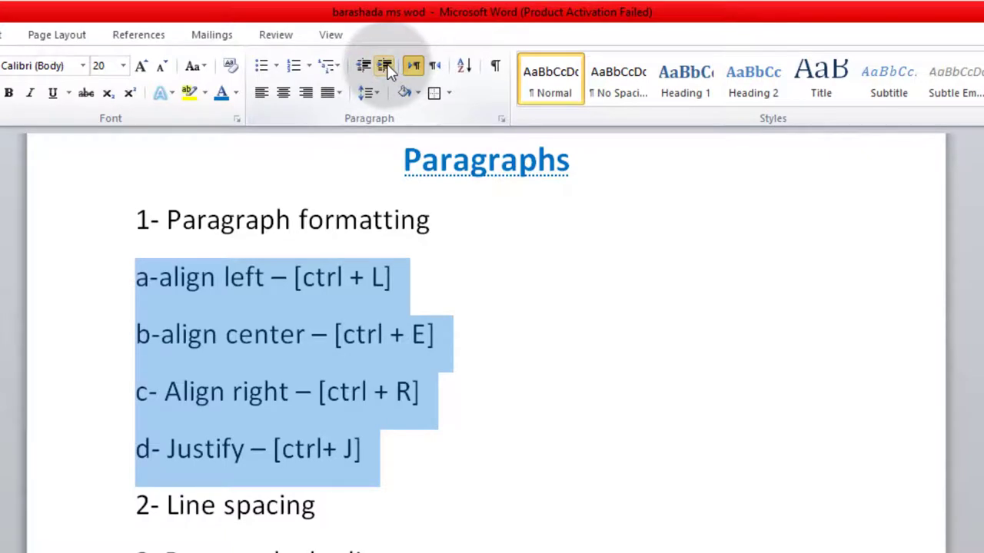
click(386, 67)
click(386, 67)
click(386, 67)
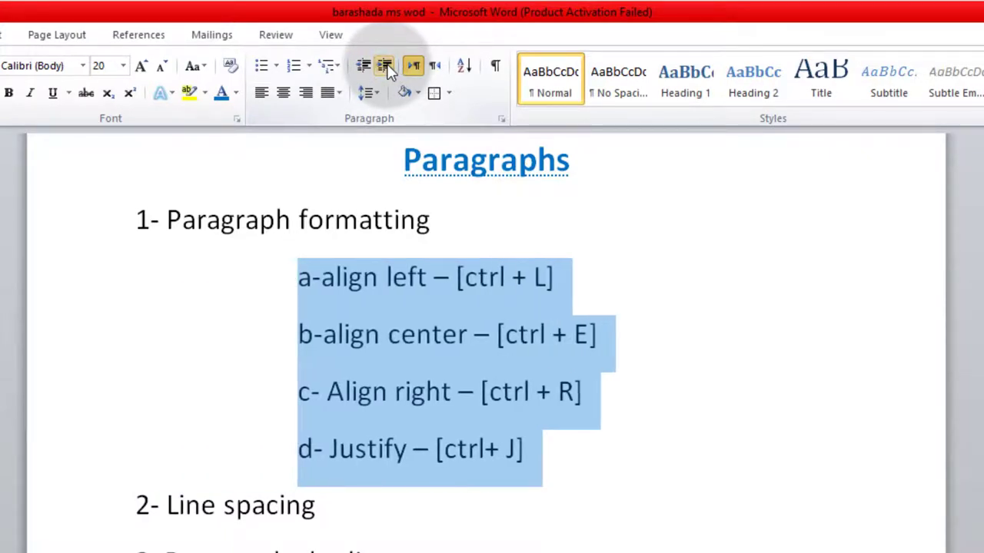
click(385, 66)
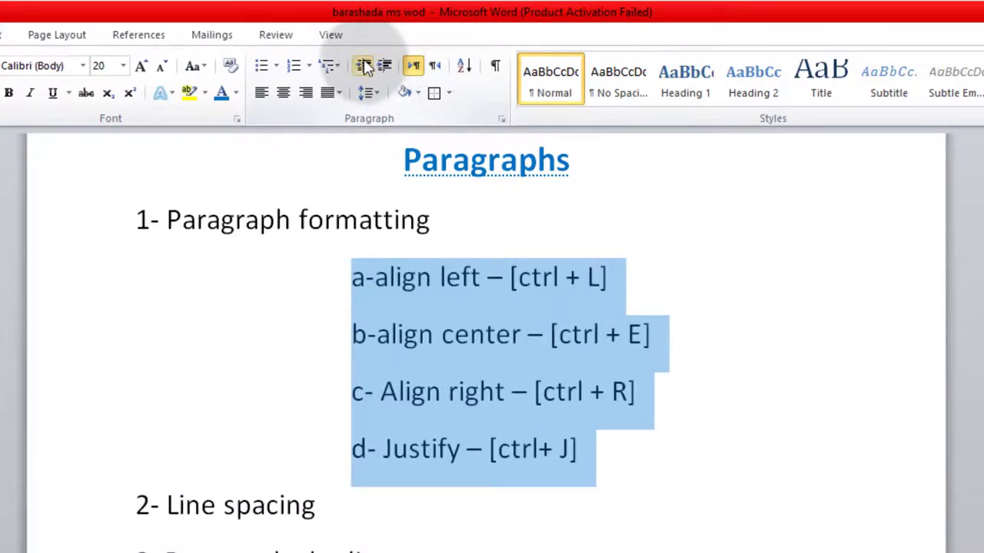
click(363, 67)
click(212, 444)
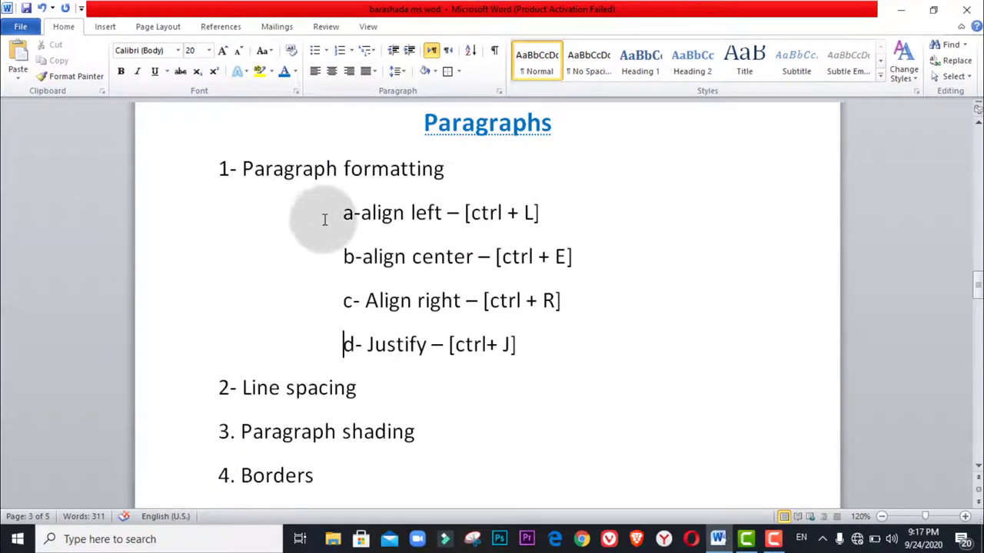
scroll(467, 239, down, 2)
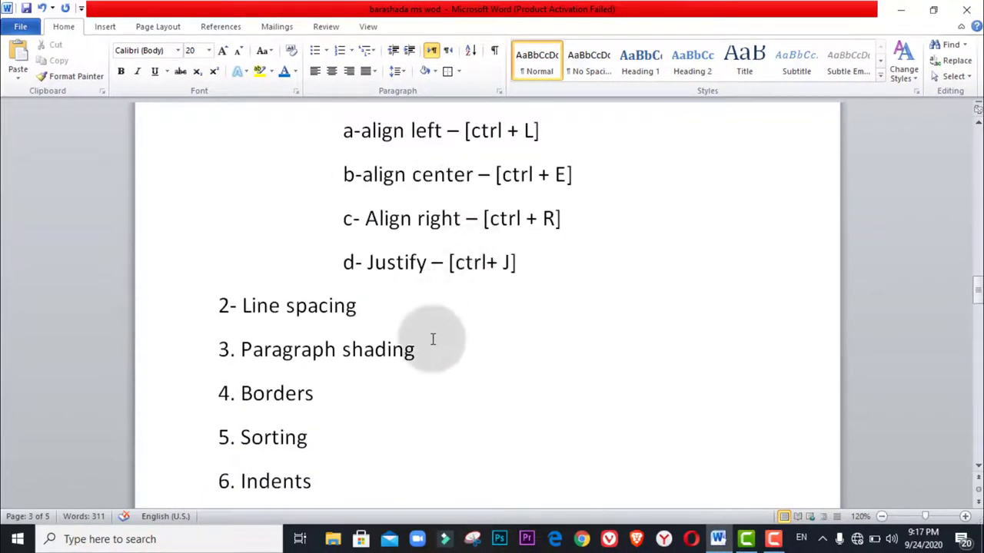
scroll(432, 349, down, 1)
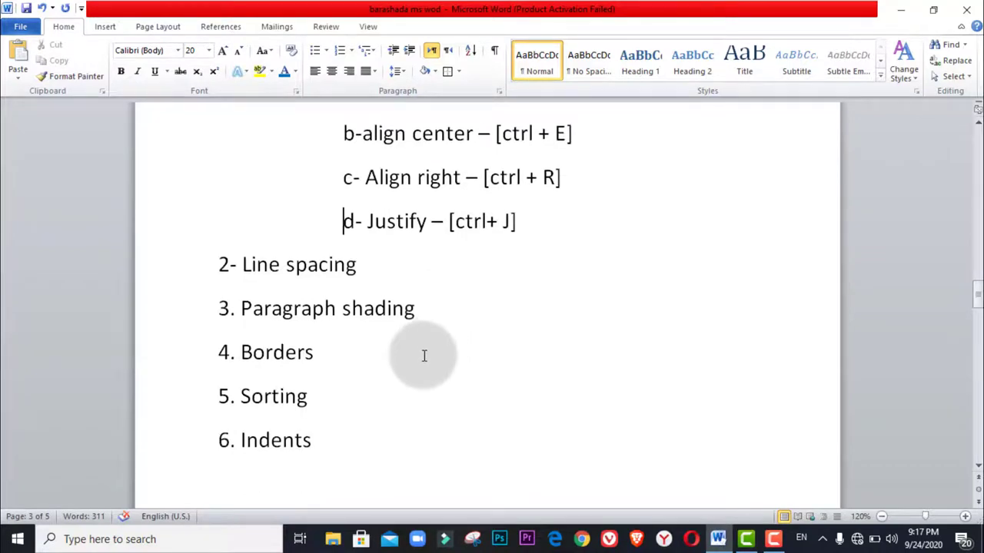
scroll(427, 355, down, 1)
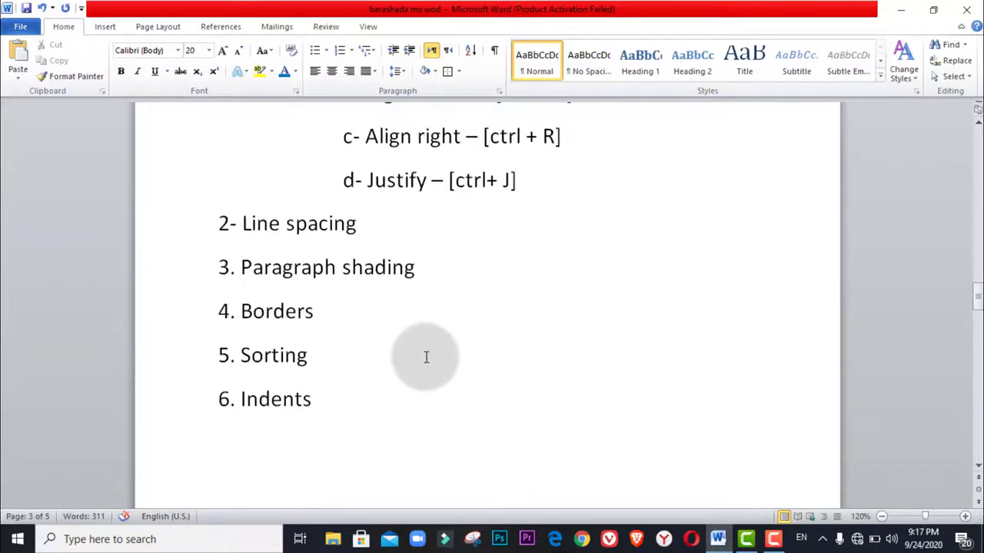
scroll(425, 357, up, 5)
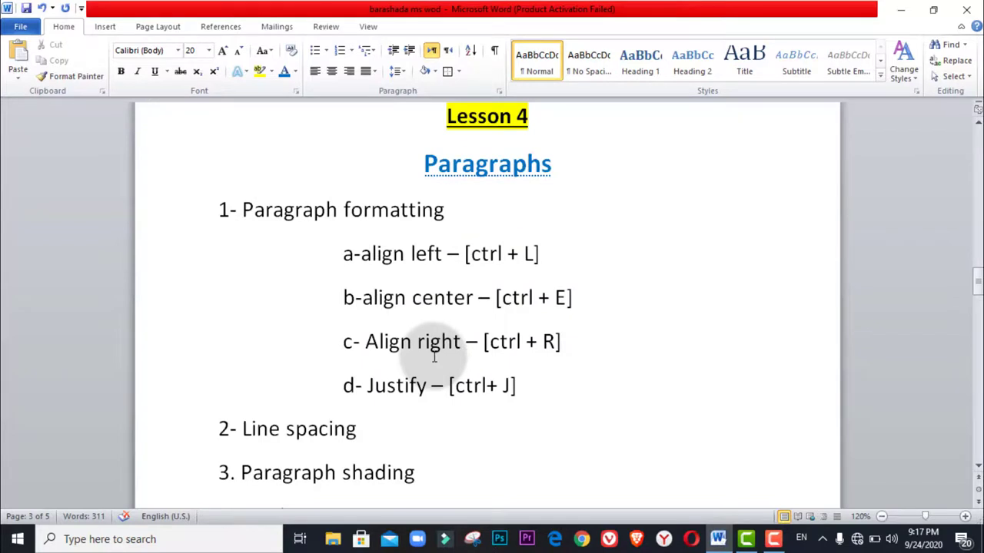